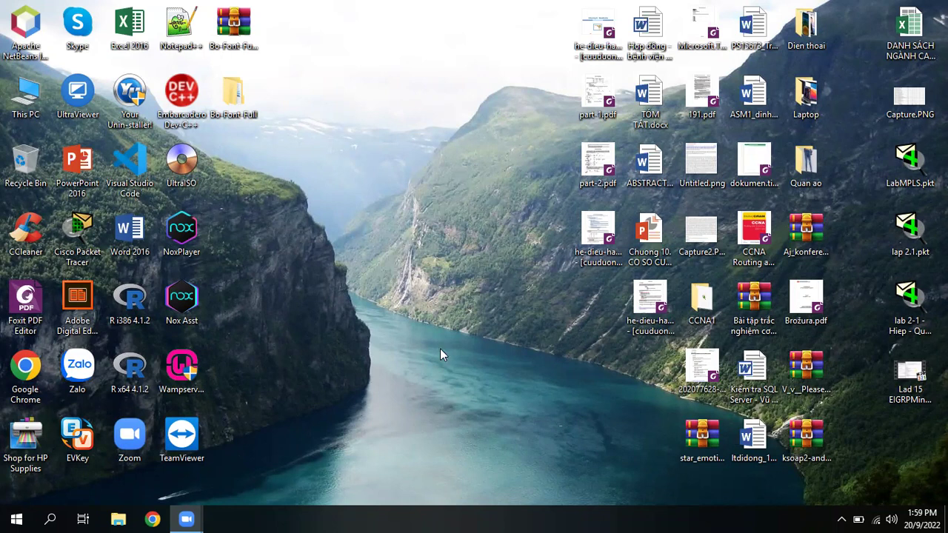
Step: Switch to Google Chrome using the "Cá nhân 1" profile
left_click(154, 519)
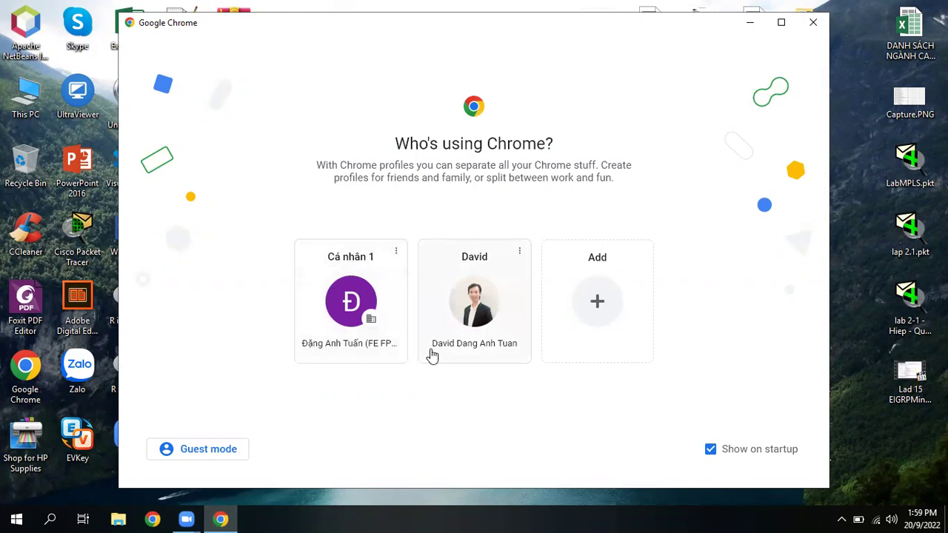
left_click(361, 349)
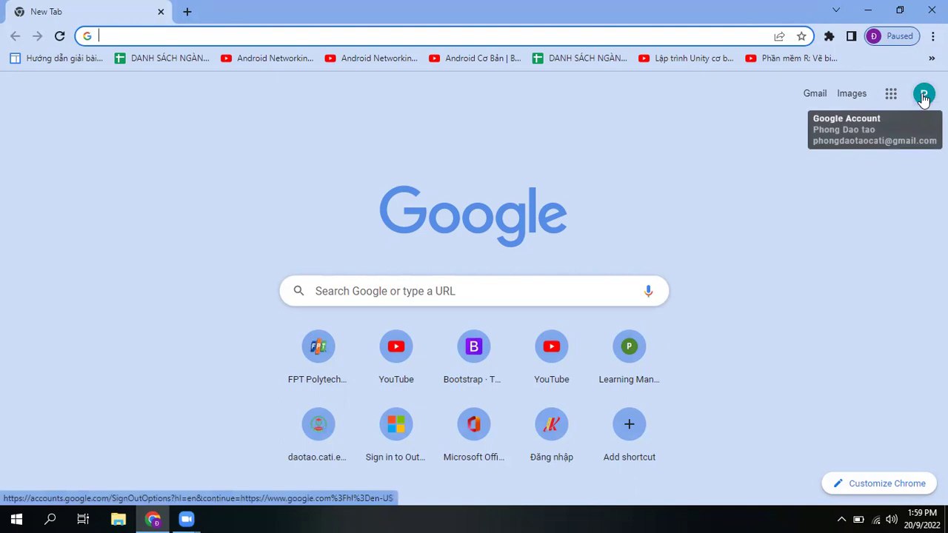
left_click(705, 138)
Step: Open Google Classroom from the list of Google apps and enter the "Dược CĐLT" class
left_click(891, 95)
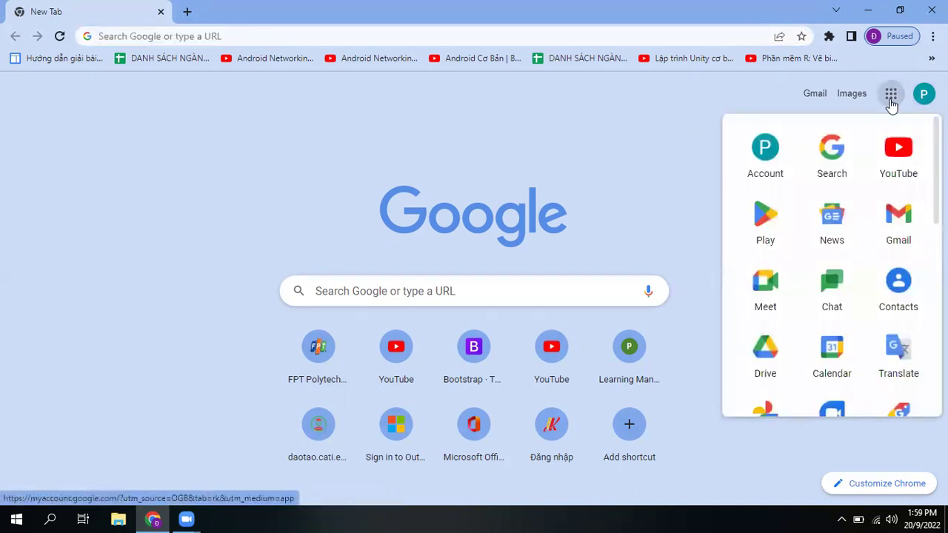
scroll(835, 257, "down", 3)
scroll(835, 257, "down", 1)
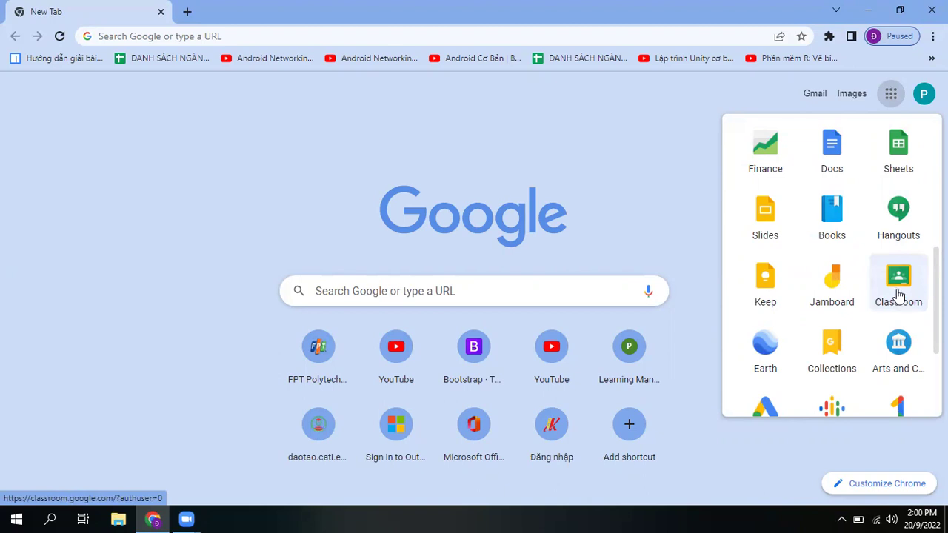
left_click(898, 297)
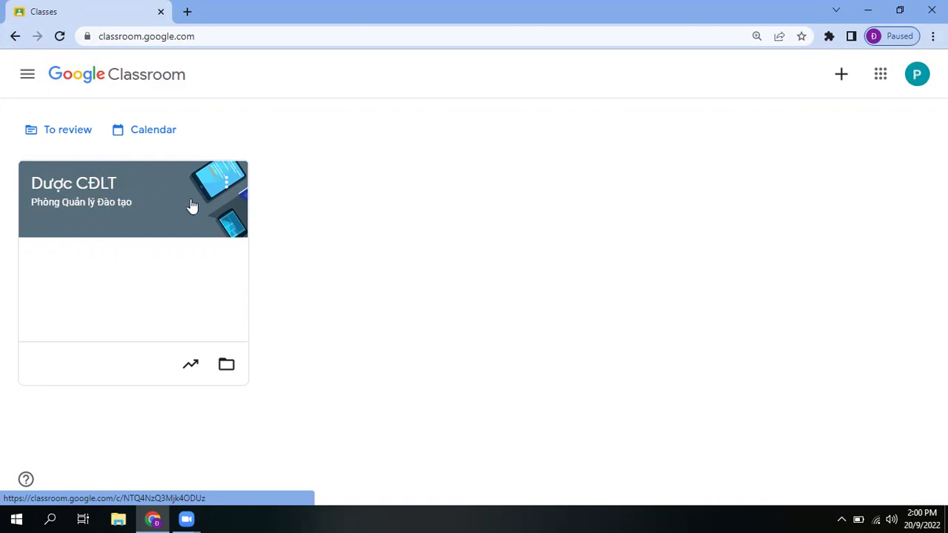
left_click(74, 203)
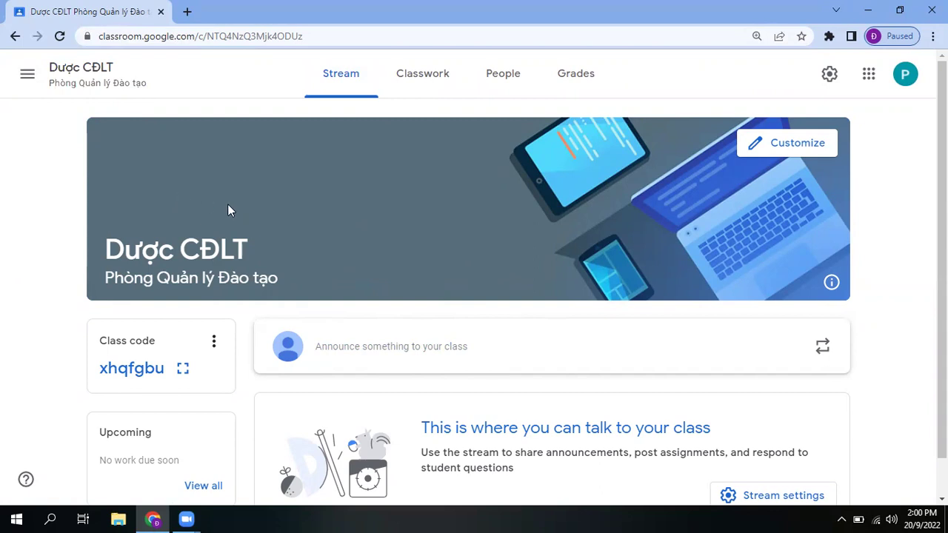
Step: Examine the teachers and students listed for the "Dược CĐLT" class, reopening it once from the class overview
left_click(494, 78)
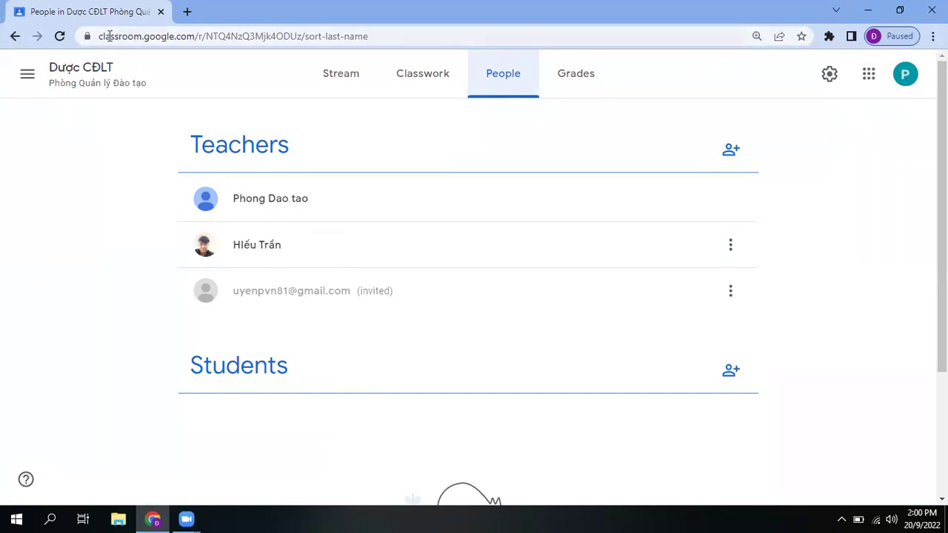
left_click(27, 73)
left_click(52, 78)
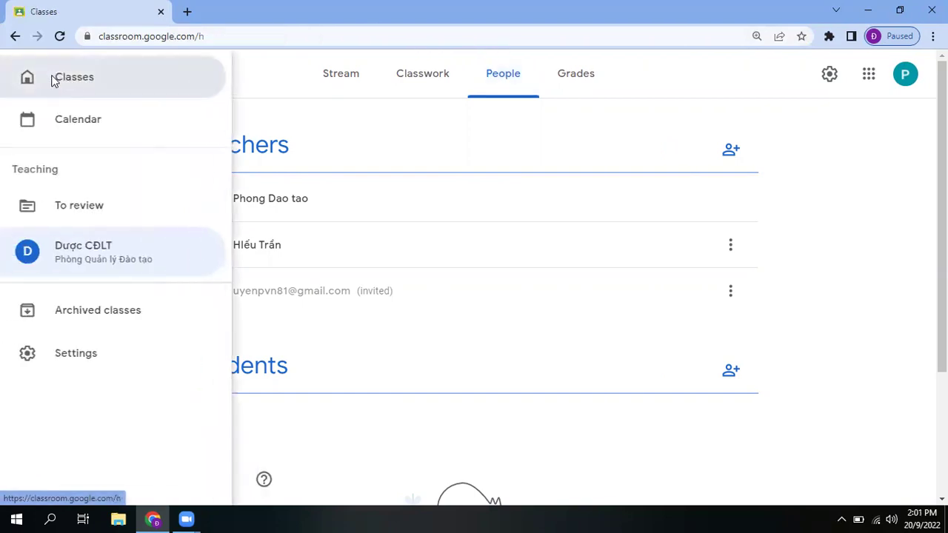
left_click(74, 186)
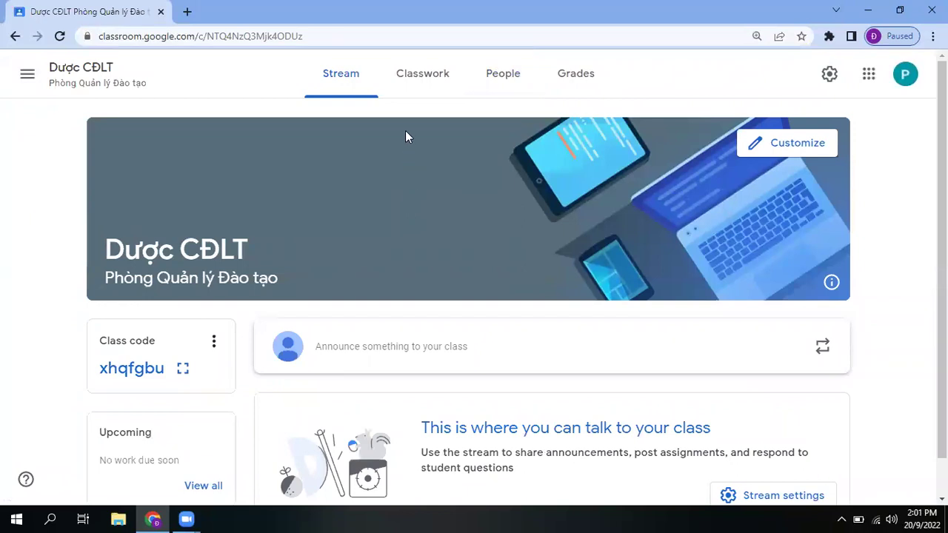
left_click(508, 86)
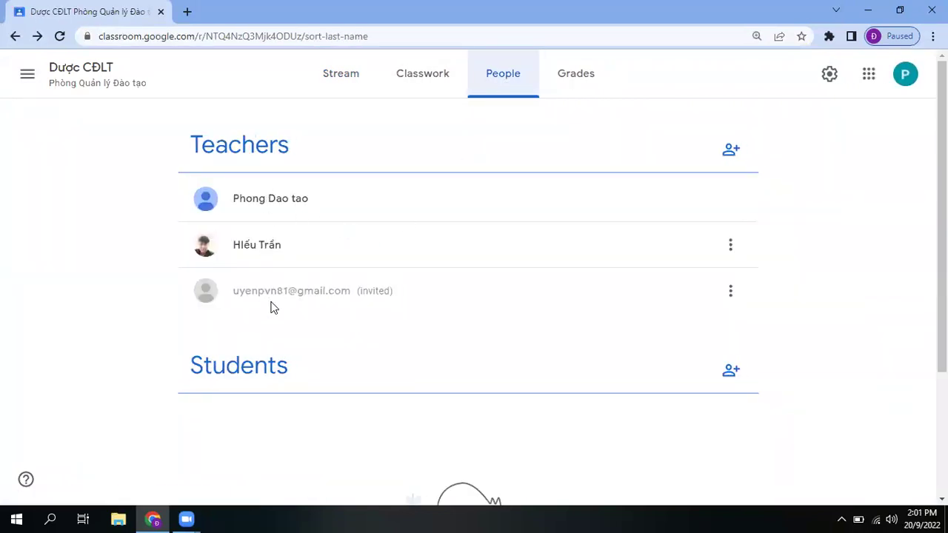
left_click_drag(282, 248, 235, 248)
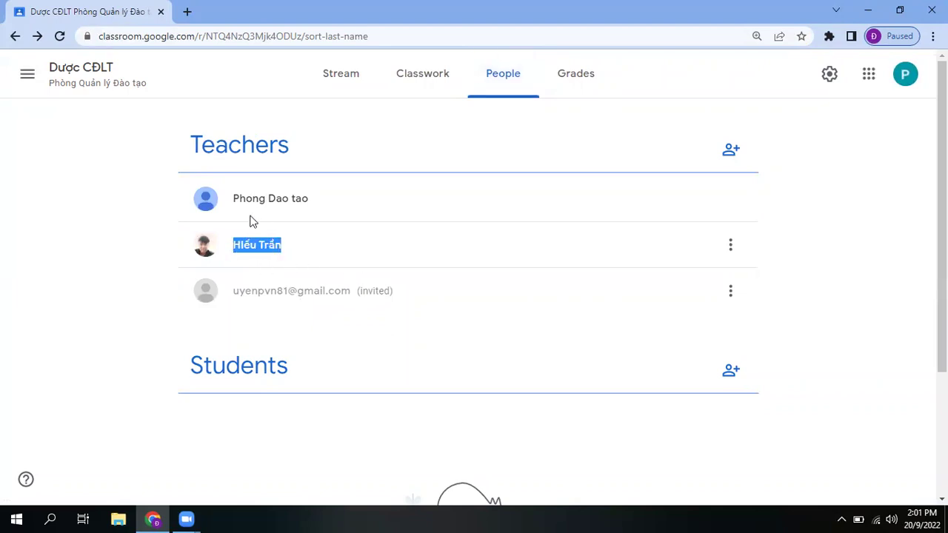
left_click_drag(356, 302, 206, 301)
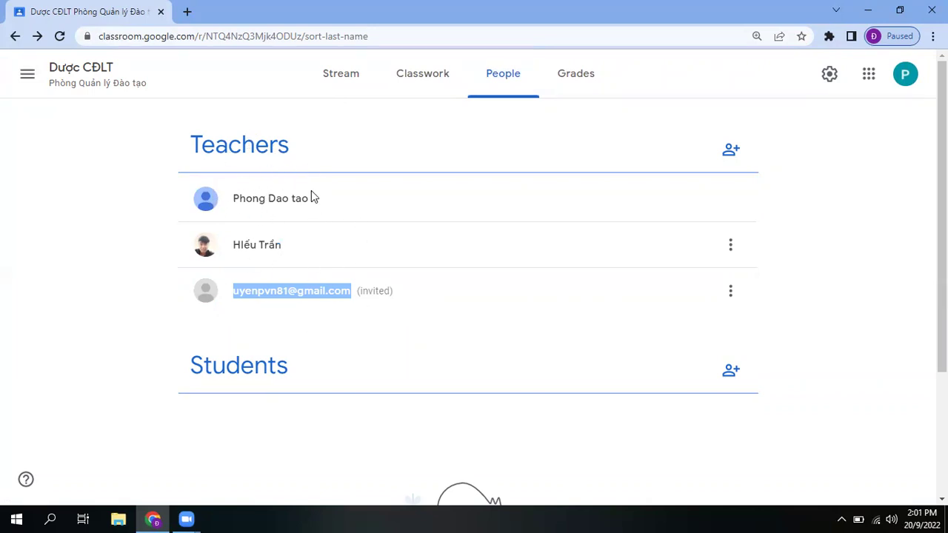
scroll(420, 353, "down", 3)
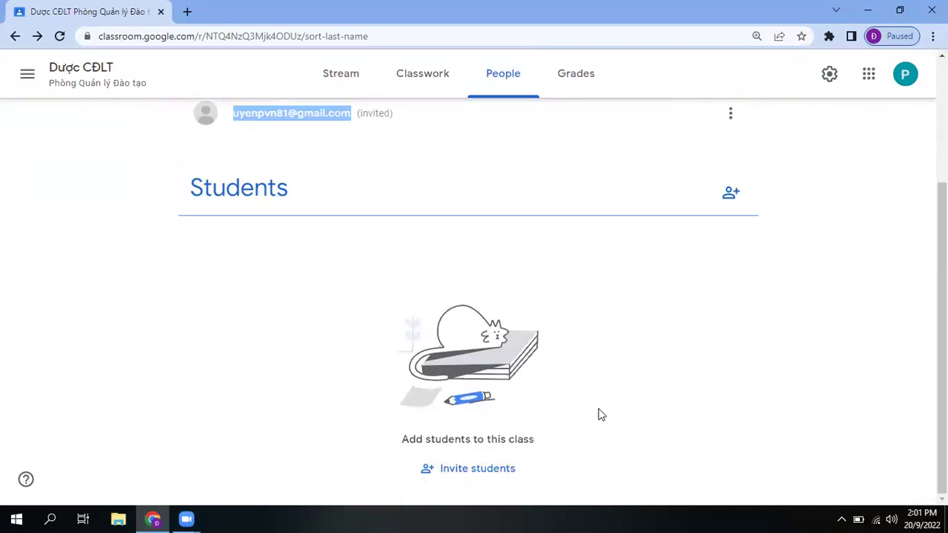
scroll(398, 348, "up", 3)
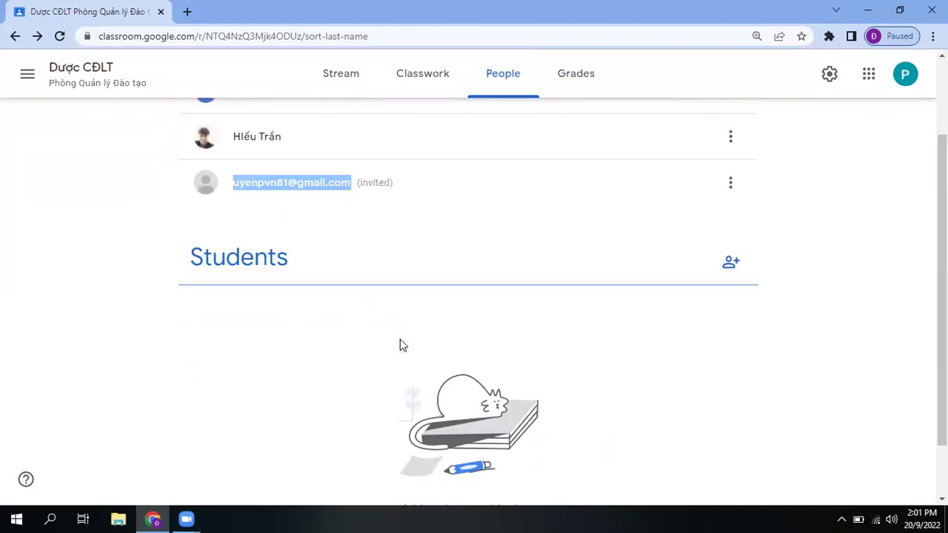
Step: Copy the class invite link from the class stream
left_click(345, 80)
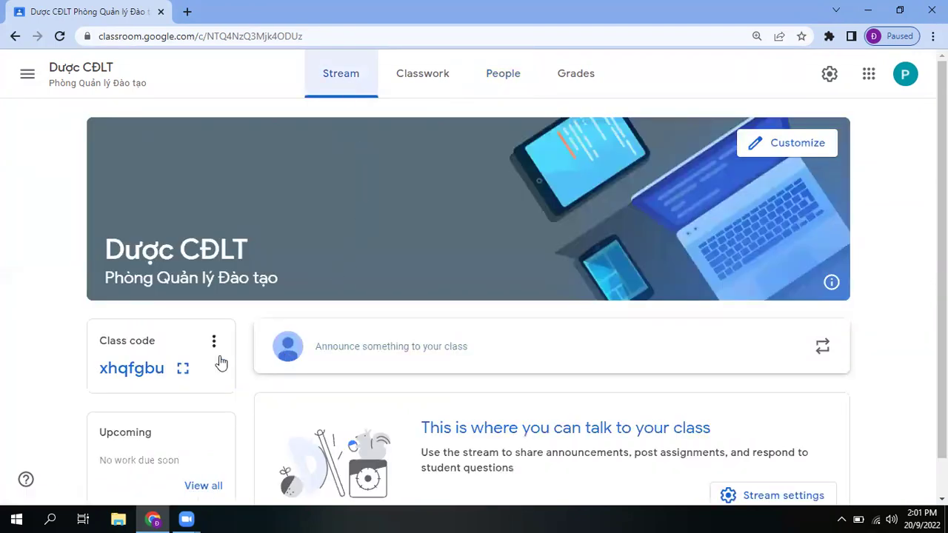
left_click(216, 342)
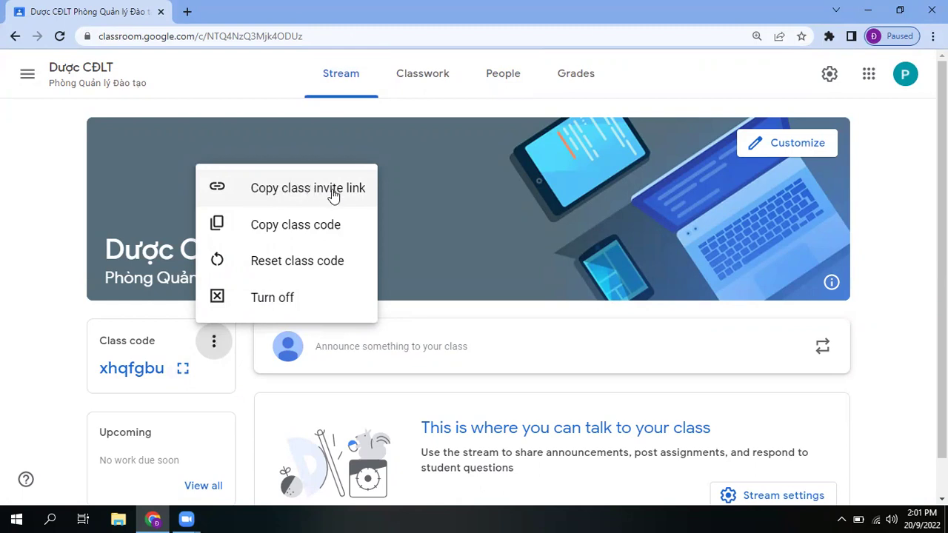
left_click(273, 190)
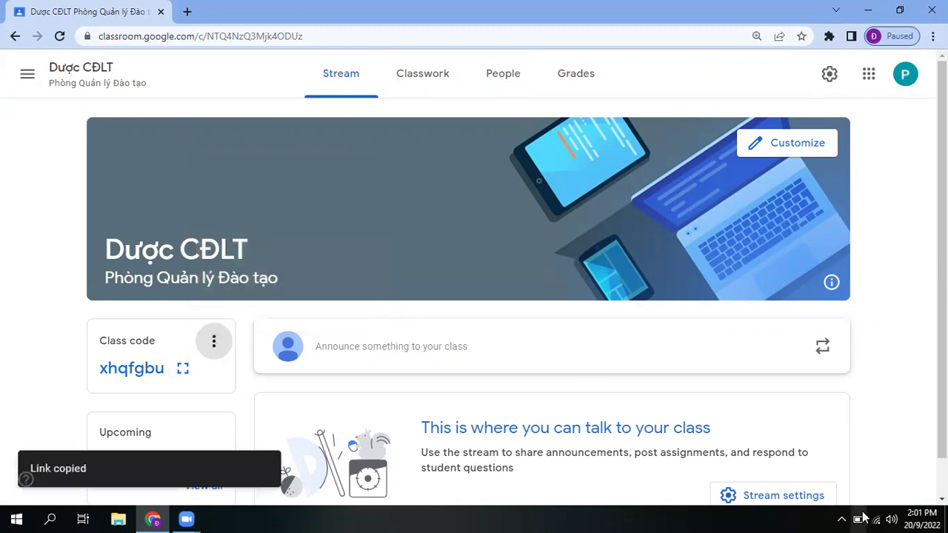
Step: Switch to Zalo and send the copied class invite link to the group chat "Lớp LT dược CĐ CN TP.HCM"
left_click(842, 519)
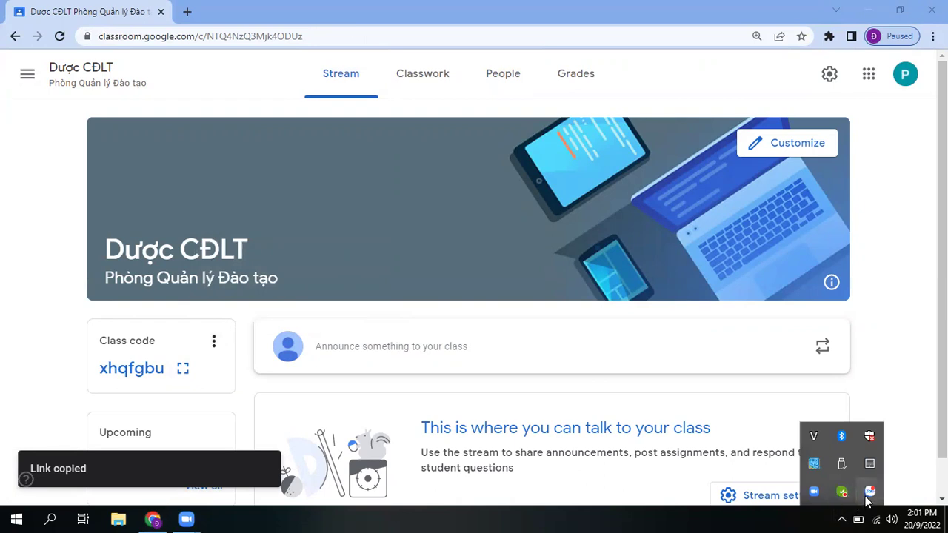
left_click(867, 498)
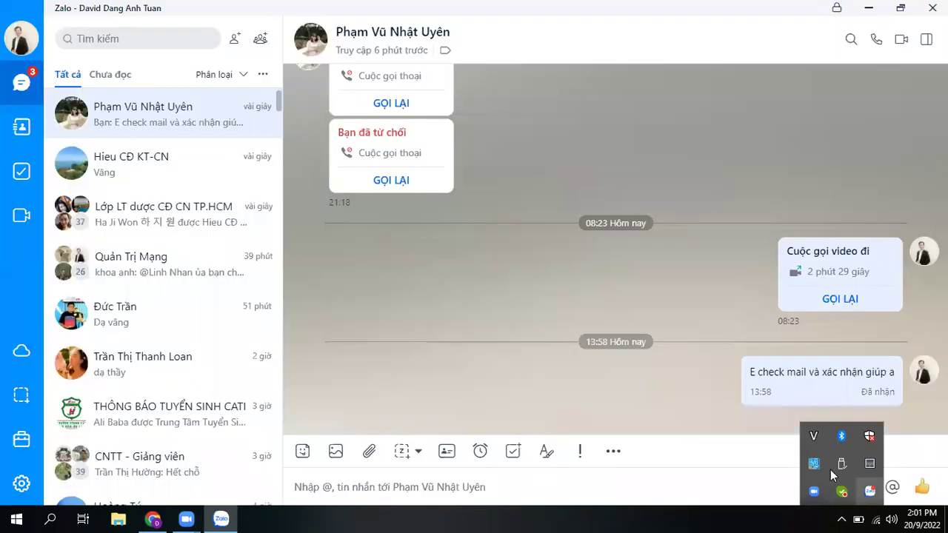
left_click(124, 230)
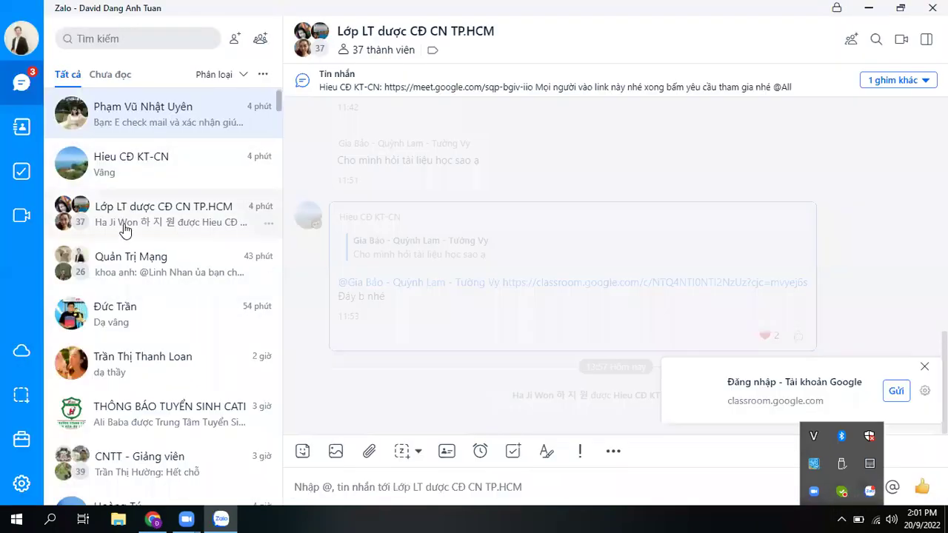
left_click(899, 393)
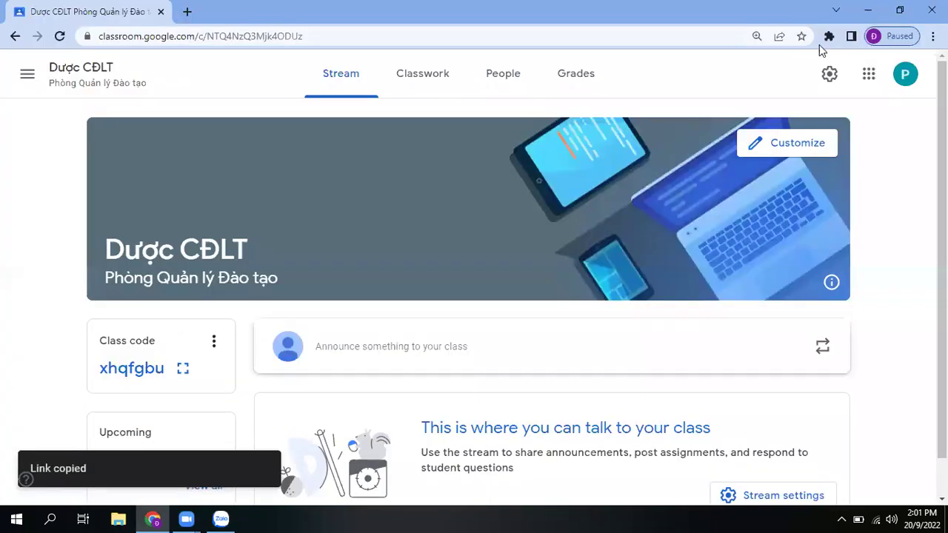
left_click(869, 7)
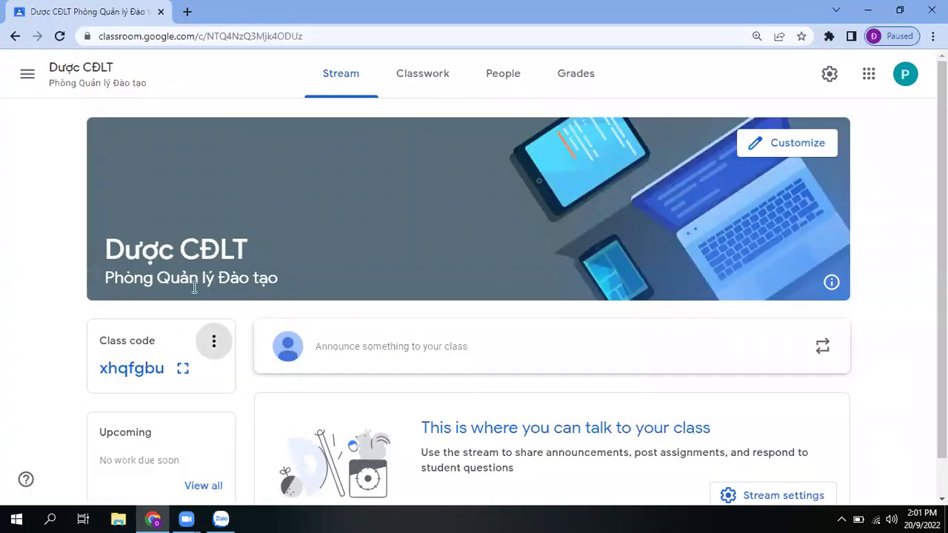
Step: Return to Google Classroom and check the Students section of the class's member list
left_click(508, 77)
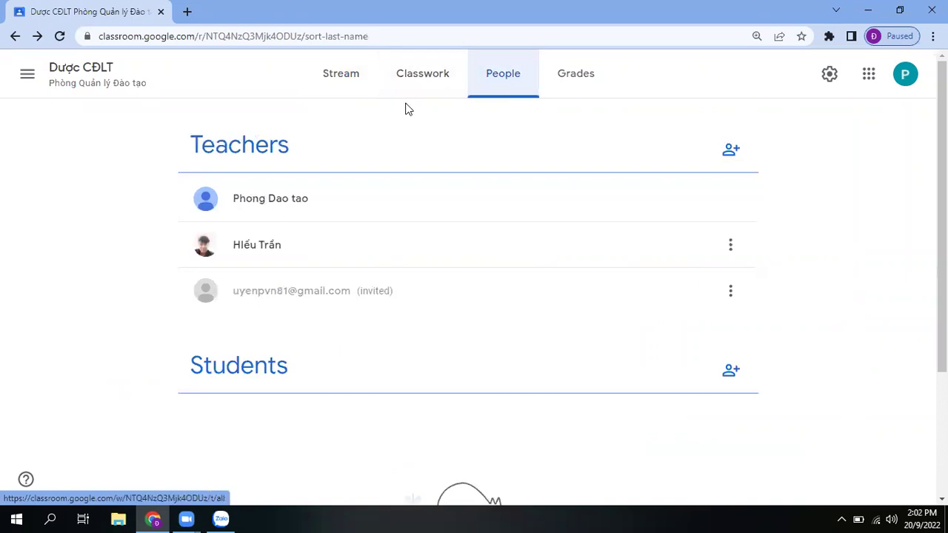
scroll(297, 381, "down", 2)
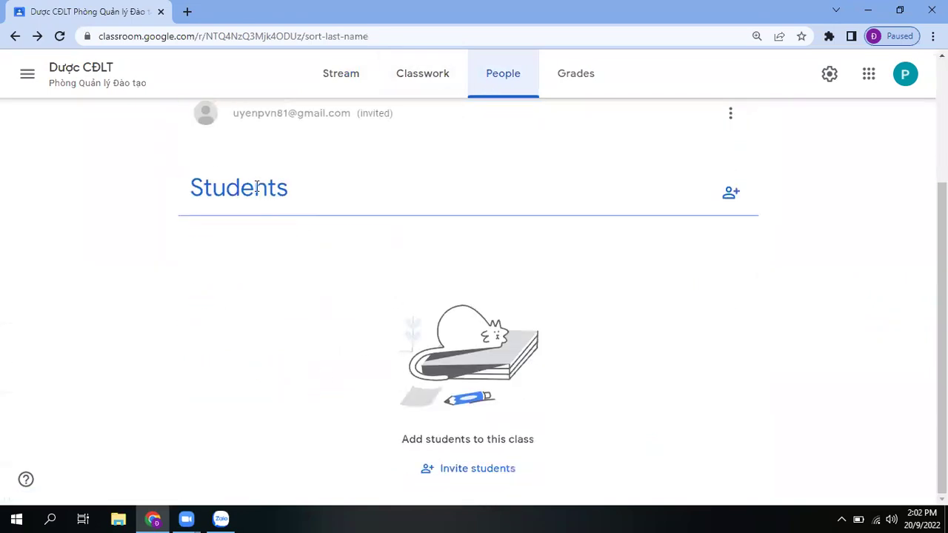
left_click_drag(192, 191, 300, 192)
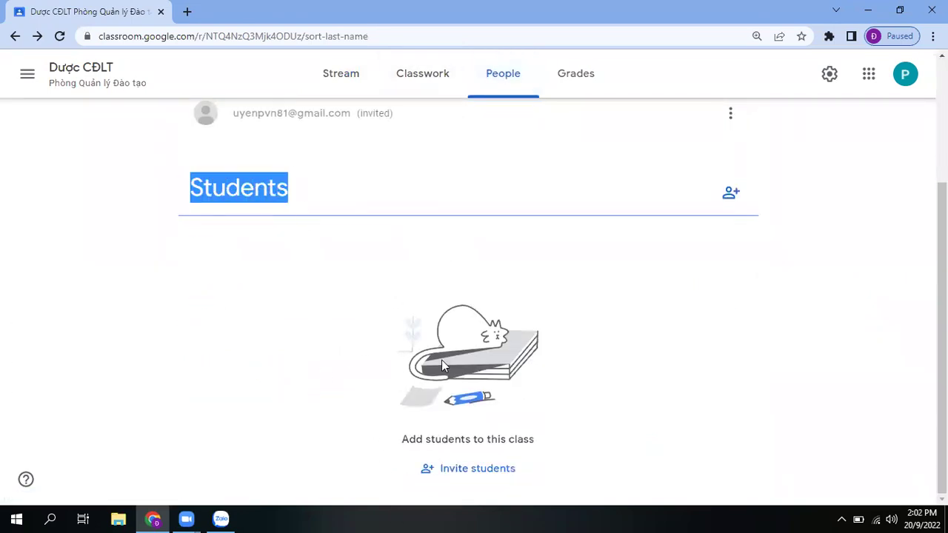
scroll(454, 393, "up", 2)
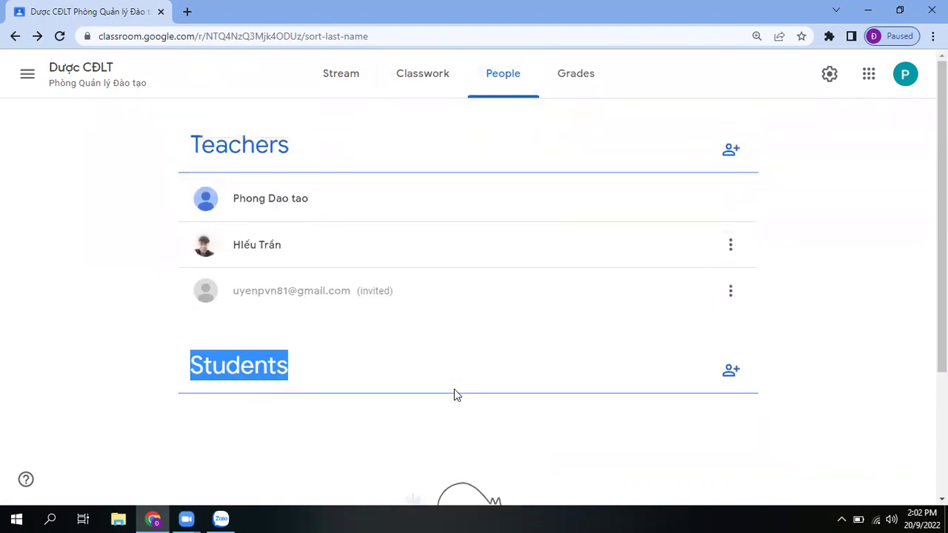
Step: Create a classwork material titled "Slides" and assign it to the topic "HOÁ ĐẠI CƯƠNG-VÔ CƠ"
left_click(422, 84)
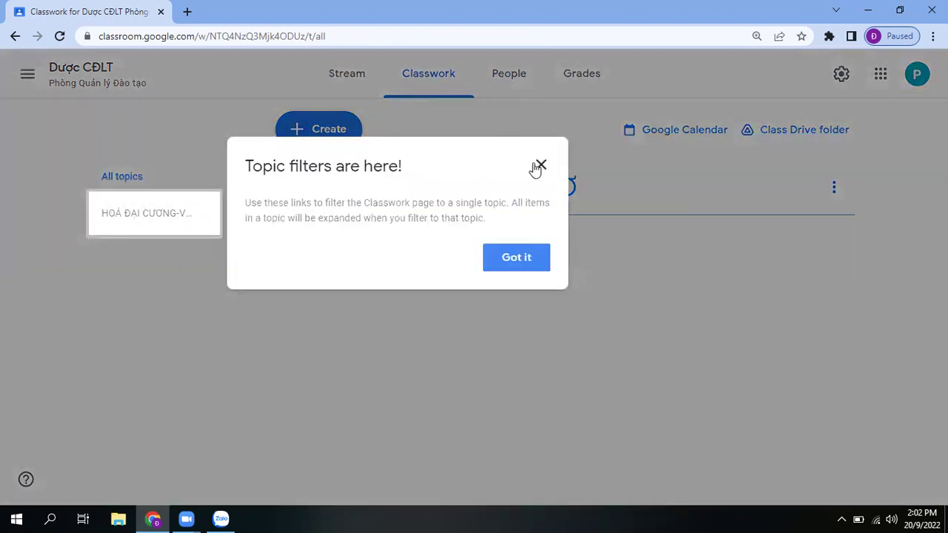
left_click(541, 166)
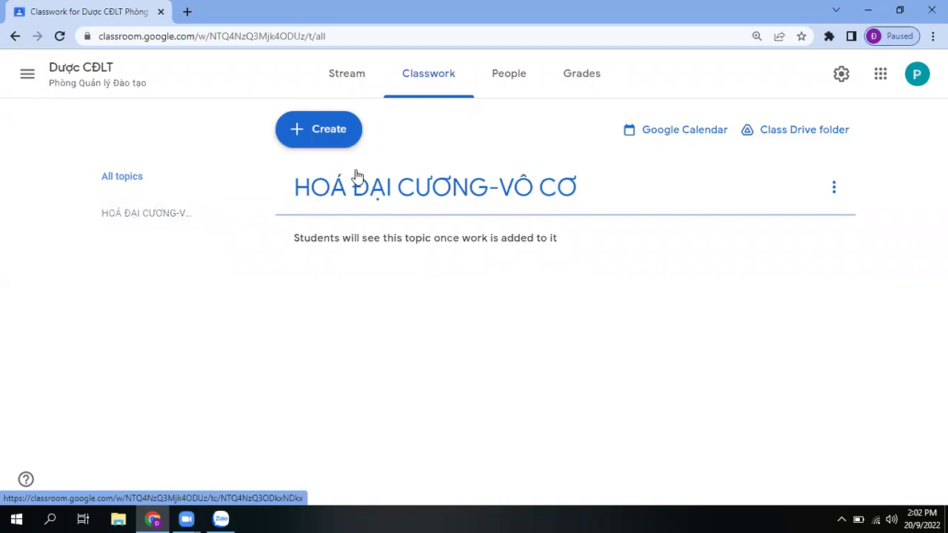
left_click(326, 131)
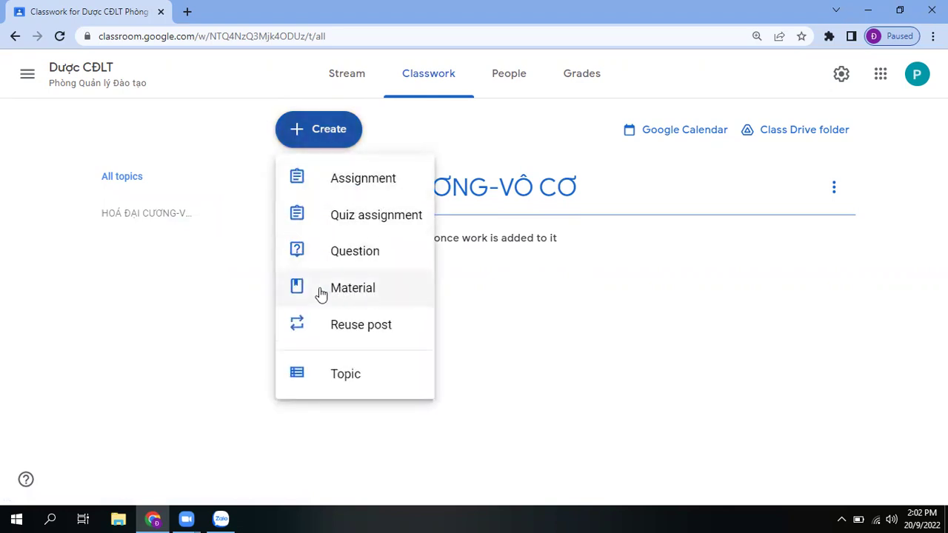
left_click(364, 290)
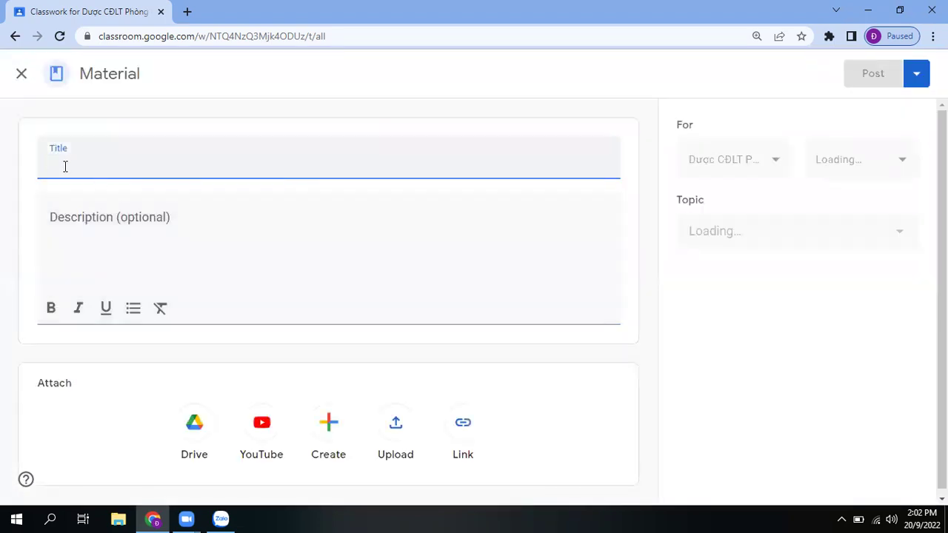
type("Slides")
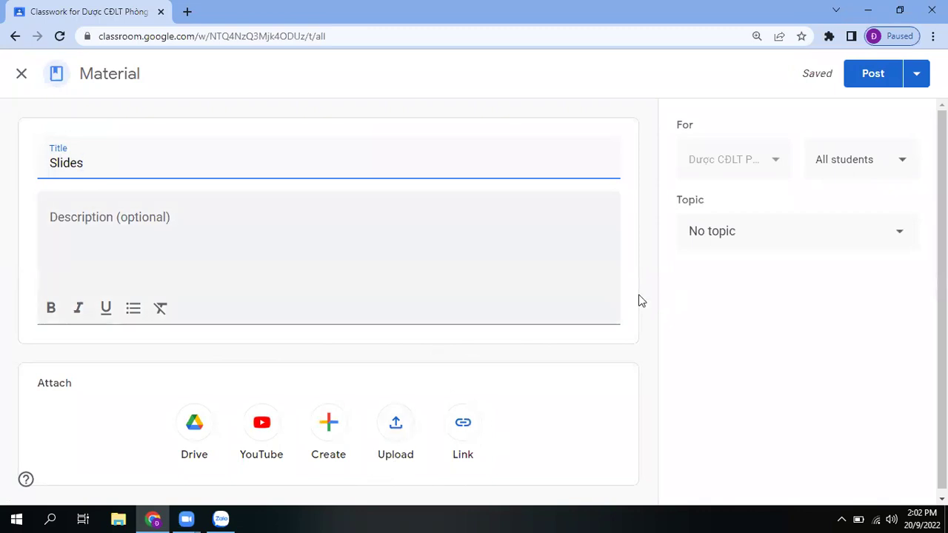
left_click(724, 233)
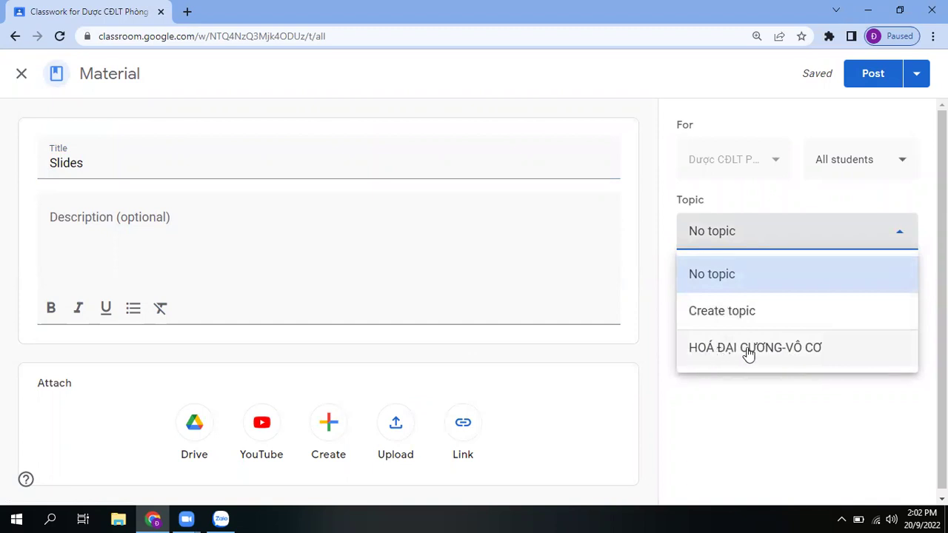
left_click(751, 356)
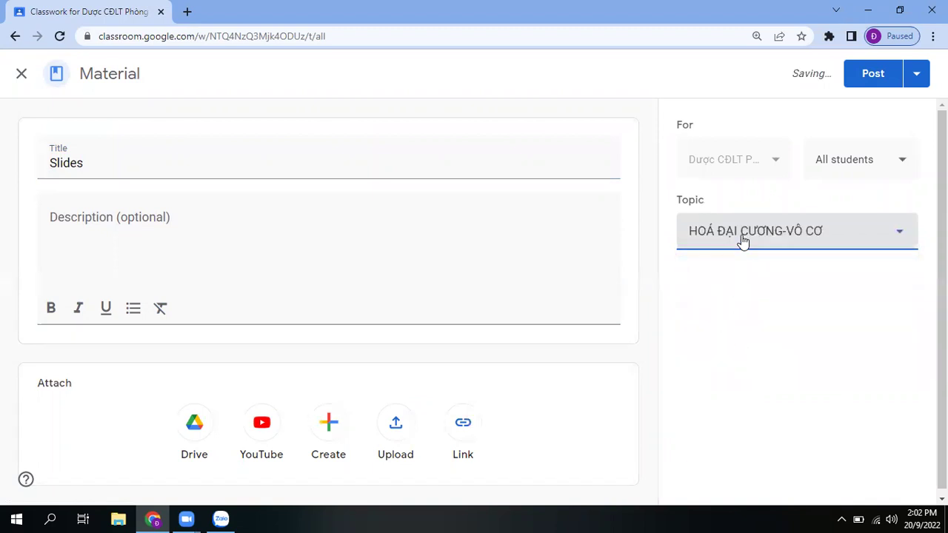
left_click(395, 426)
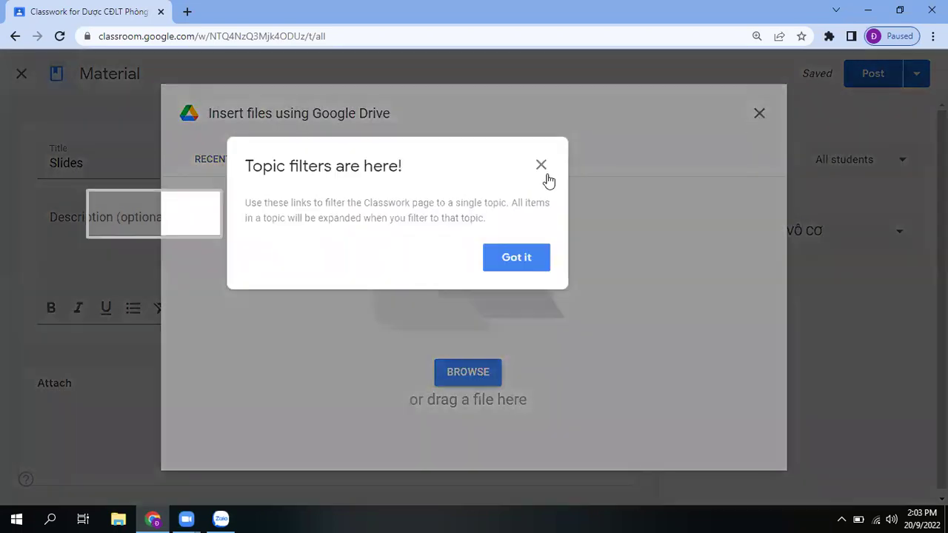
left_click(542, 164)
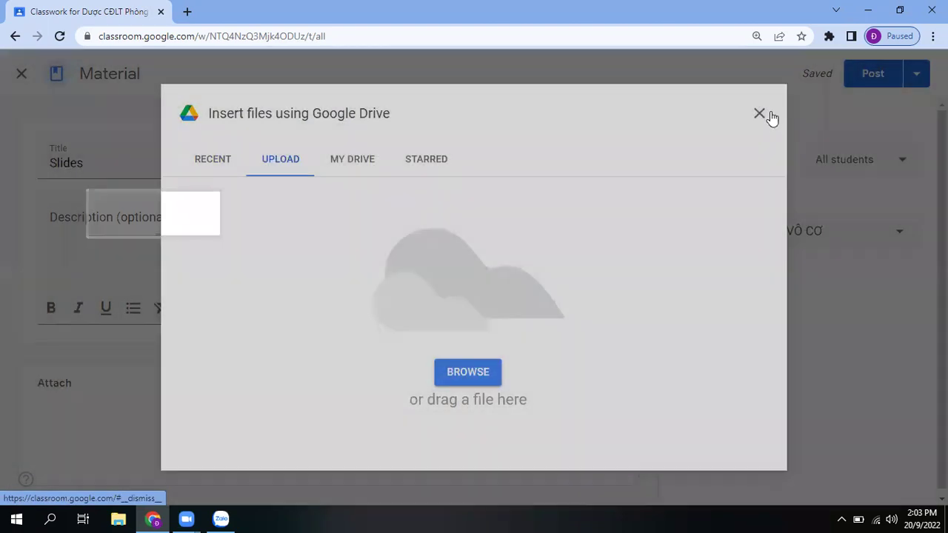
left_click(761, 113)
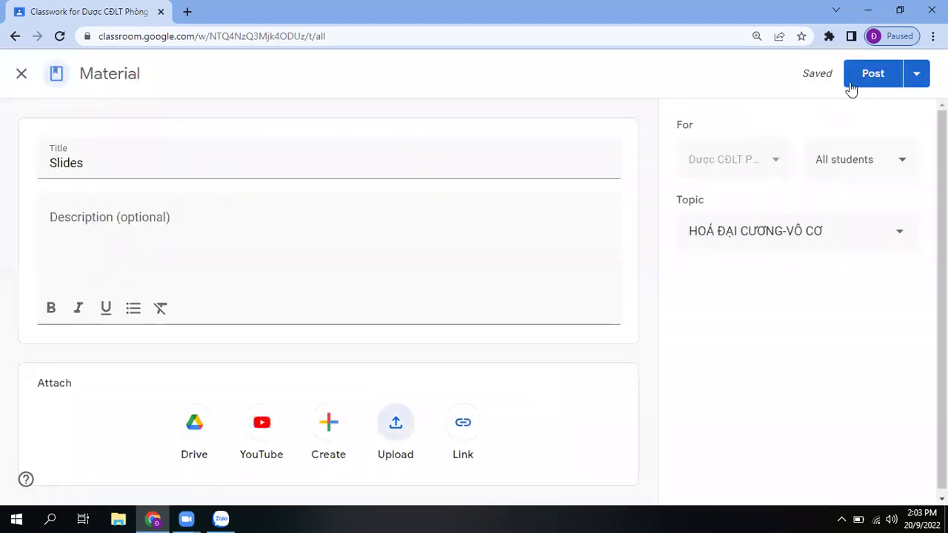
Step: Close the material editor and delete the "Slides" draft from the classwork
left_click(22, 75)
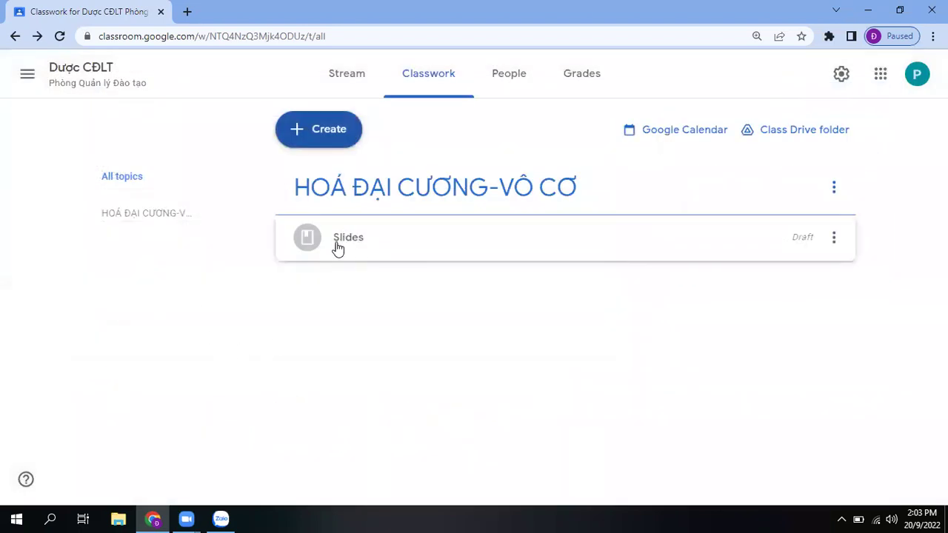
left_click(833, 238)
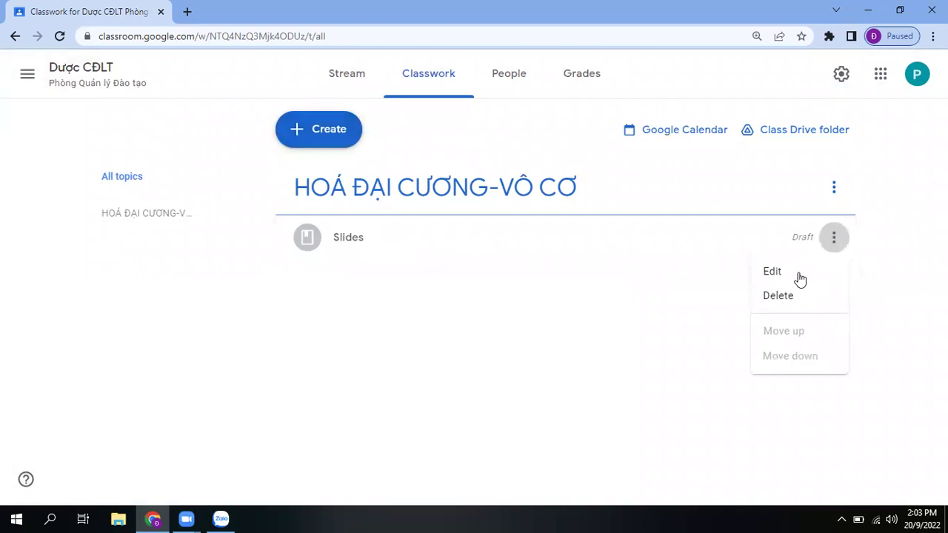
left_click(778, 296)
left_click(519, 307)
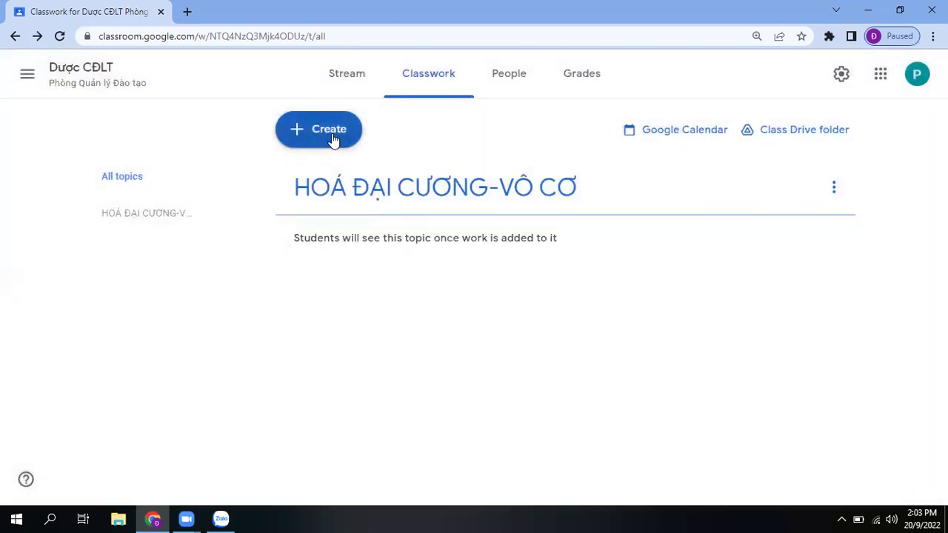
left_click(332, 140)
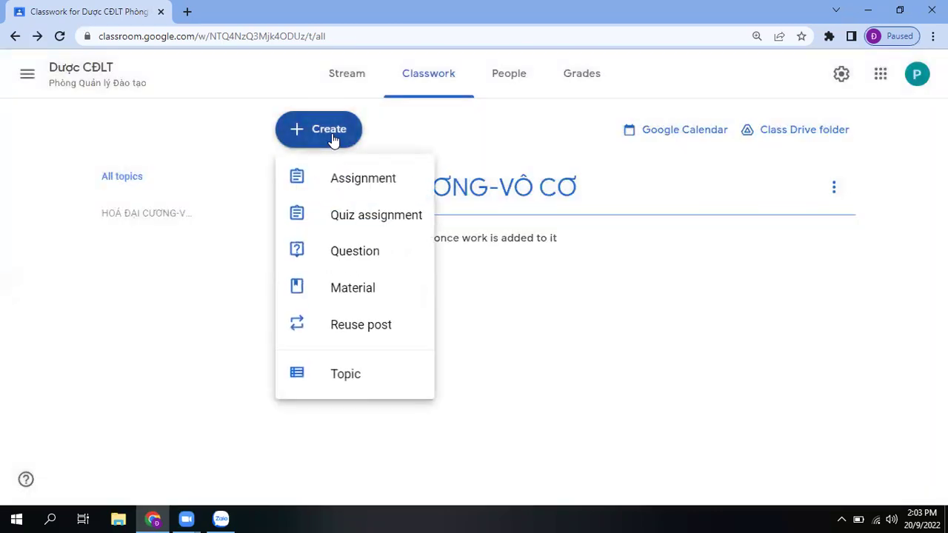
left_click(343, 292)
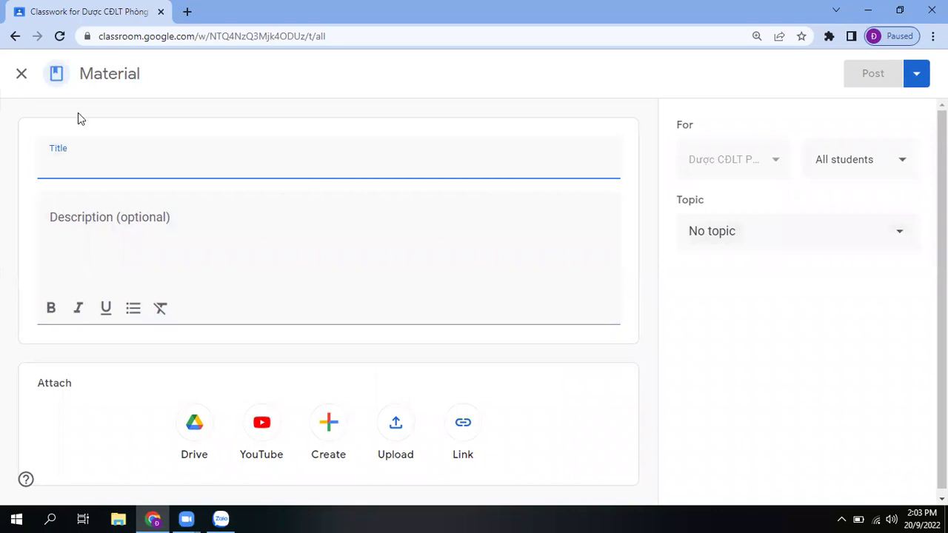
left_click(21, 77)
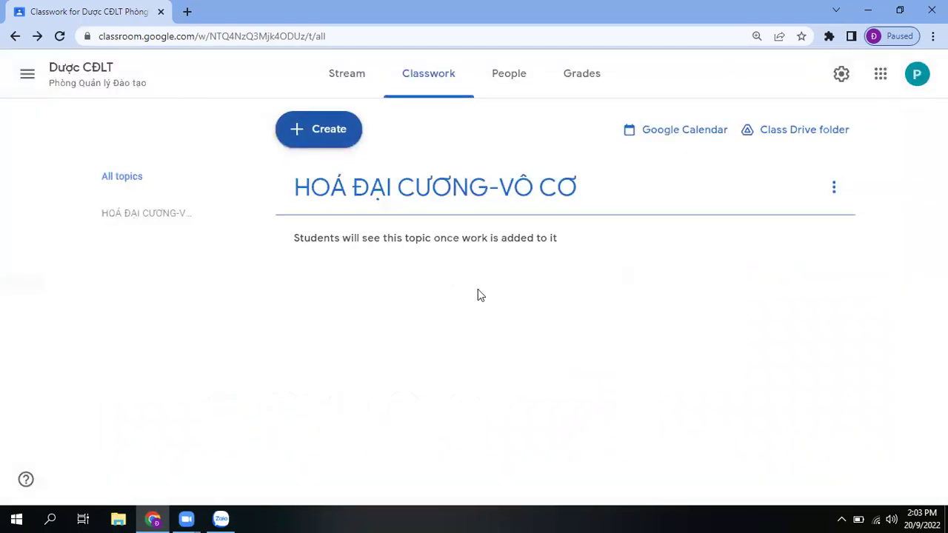
Step: Create a classwork material titled "Slides" under the topic "HOÁ ĐẠI CƯƠNG-VÔ CƠ" and post it to all students
left_click(338, 143)
left_click(363, 296)
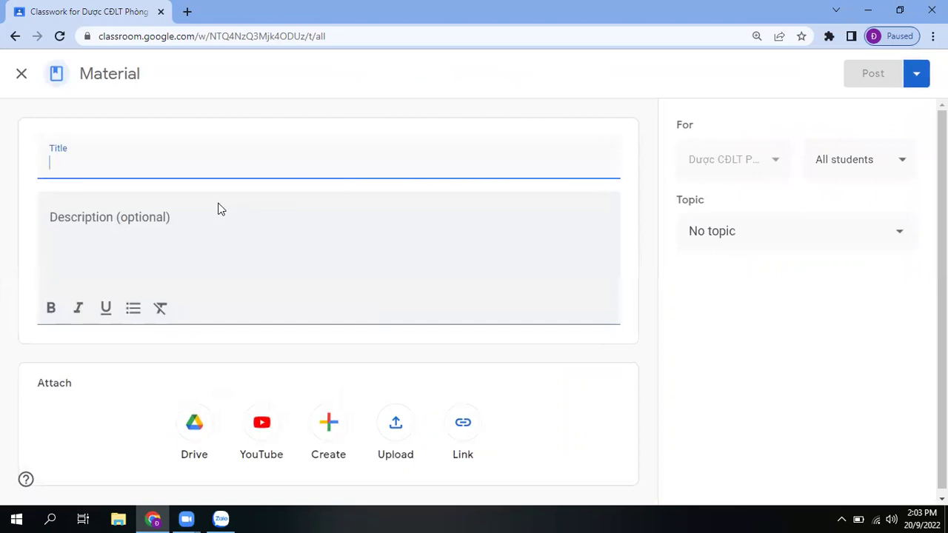
type("Sldie")
key("BackSpace")
type("ides")
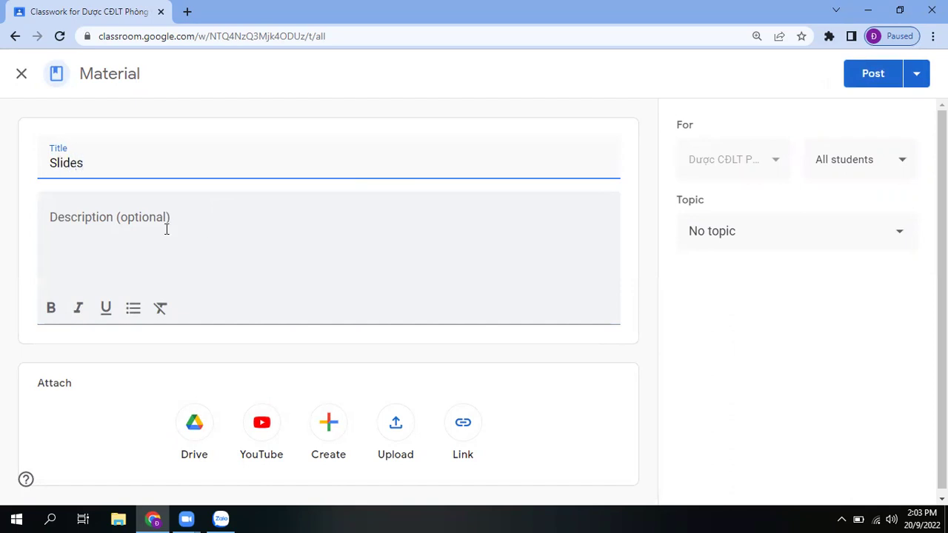
left_click(707, 245)
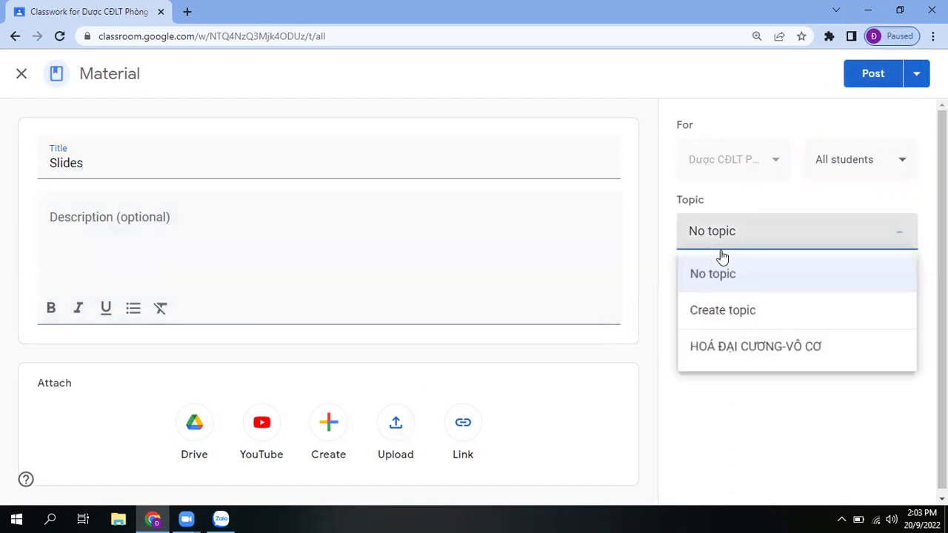
left_click(744, 354)
left_click(874, 78)
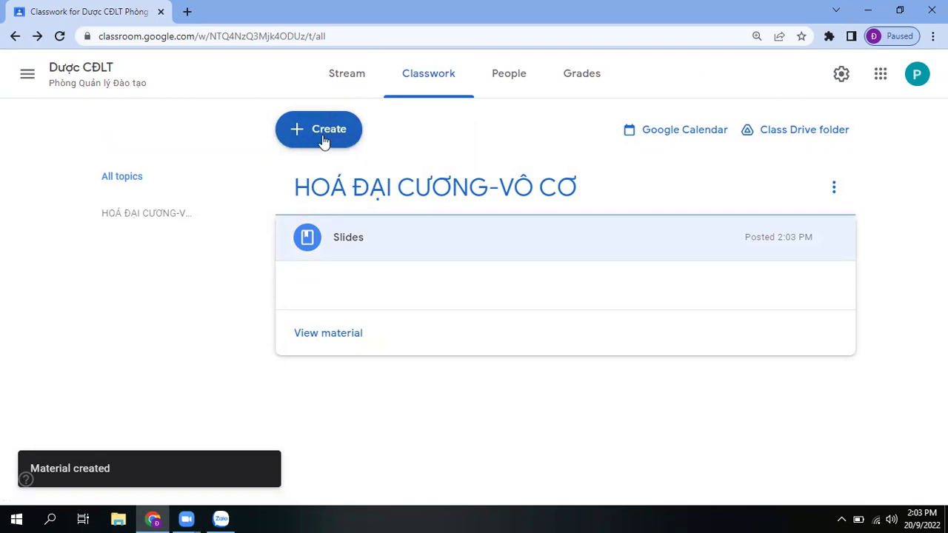
Step: Filter the classwork to the topic "HOÁ ĐẠI CƯƠNG-VÔ CƠ" and view the posted "Slides" material's own page
left_click(152, 222)
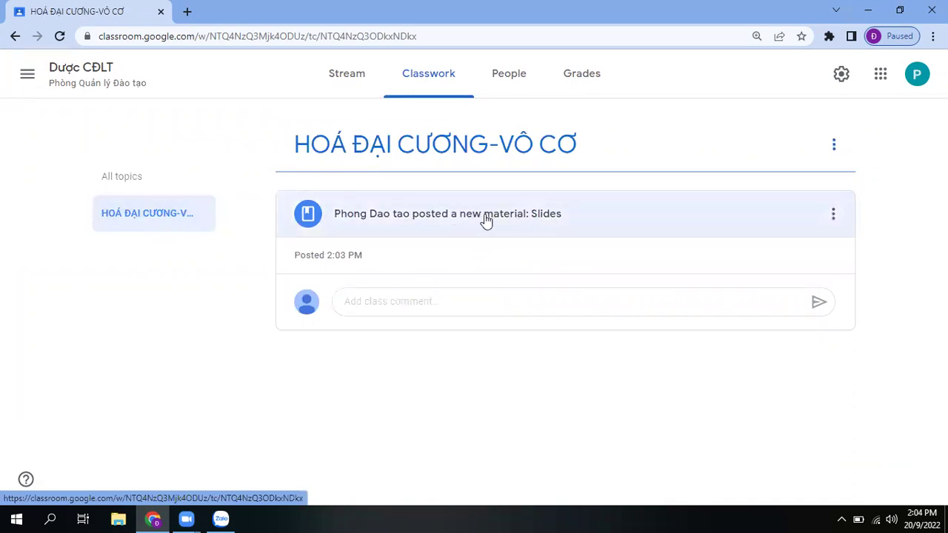
left_click(549, 216)
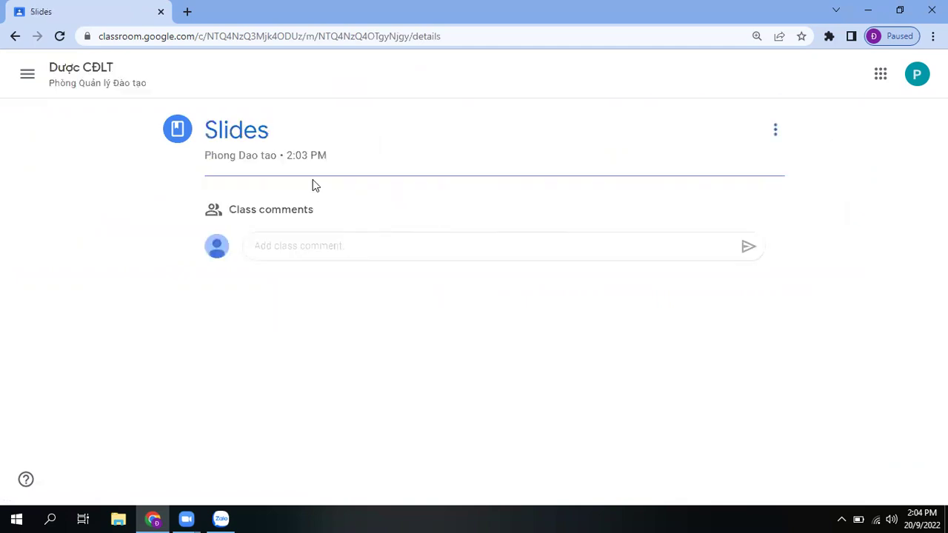
left_click(15, 37)
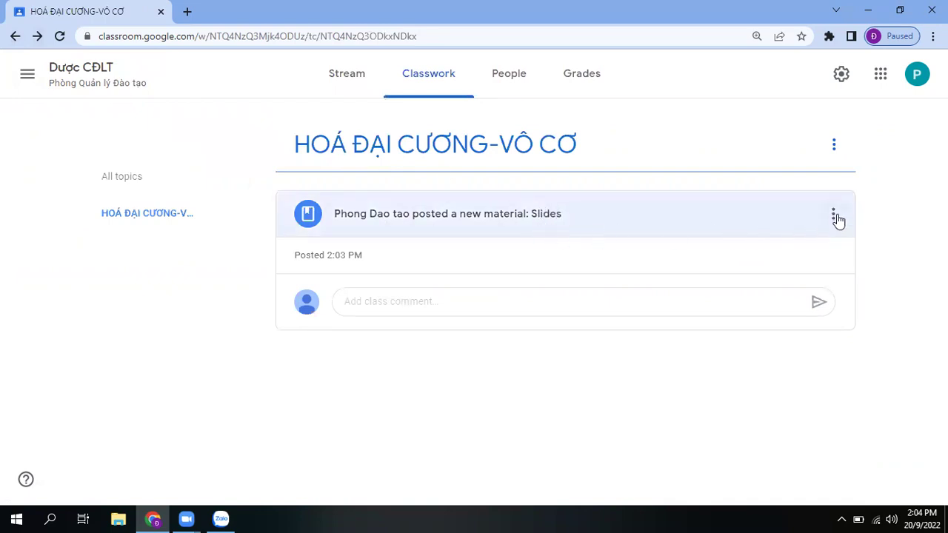
Step: Look over the edit form of the "Slides" material, close it unchanged and return to the full classwork list
left_click(834, 216)
left_click(815, 249)
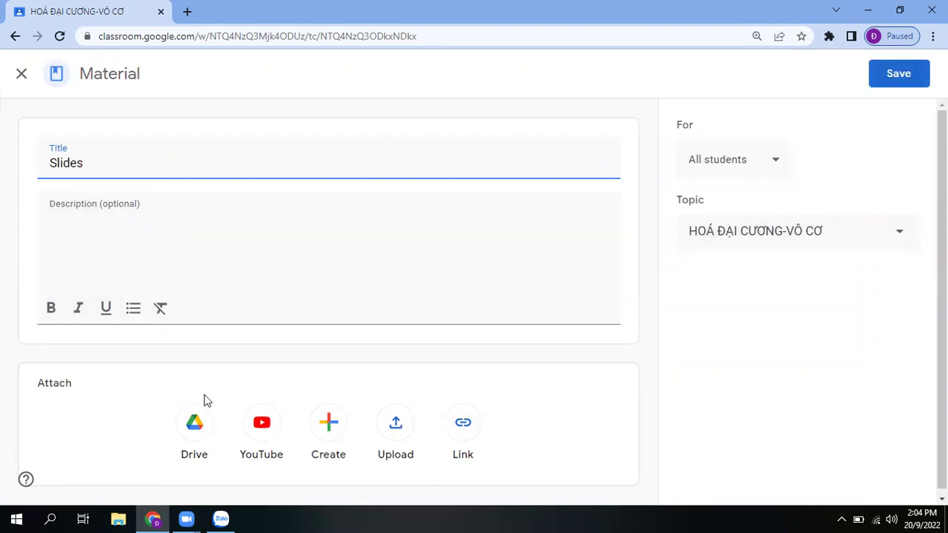
left_click(23, 77)
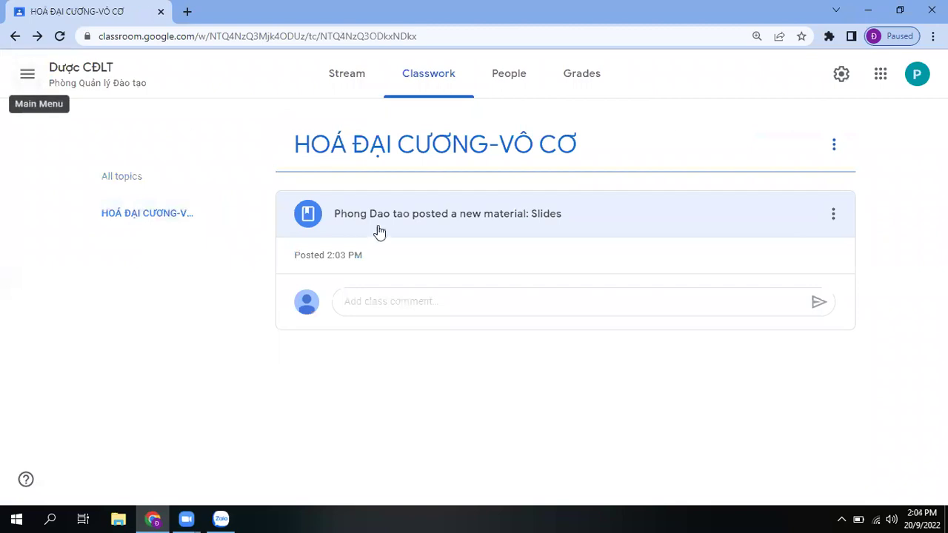
left_click(426, 88)
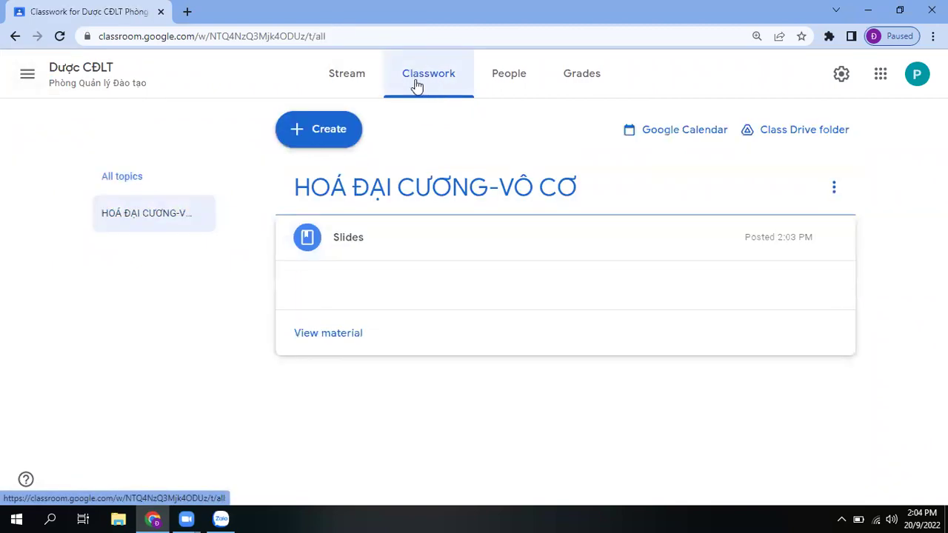
left_click(328, 133)
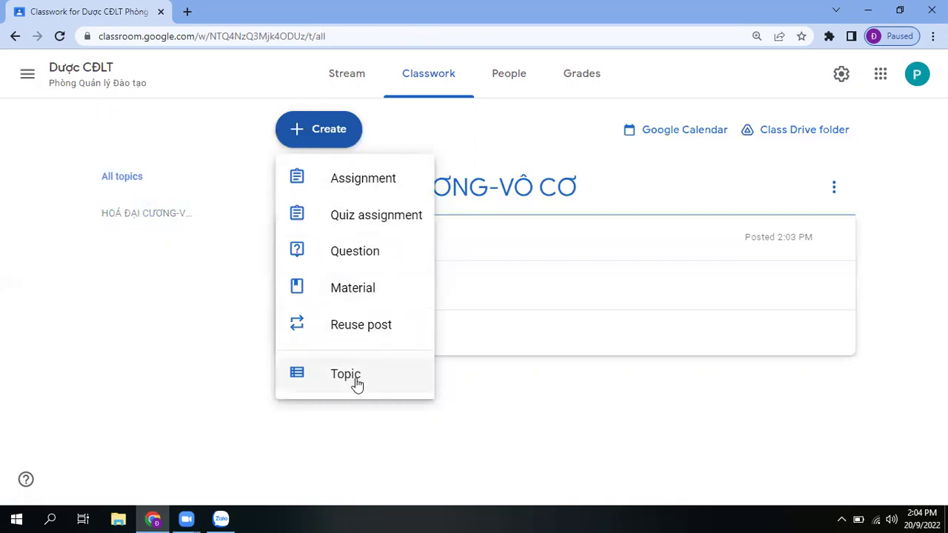
left_click(228, 338)
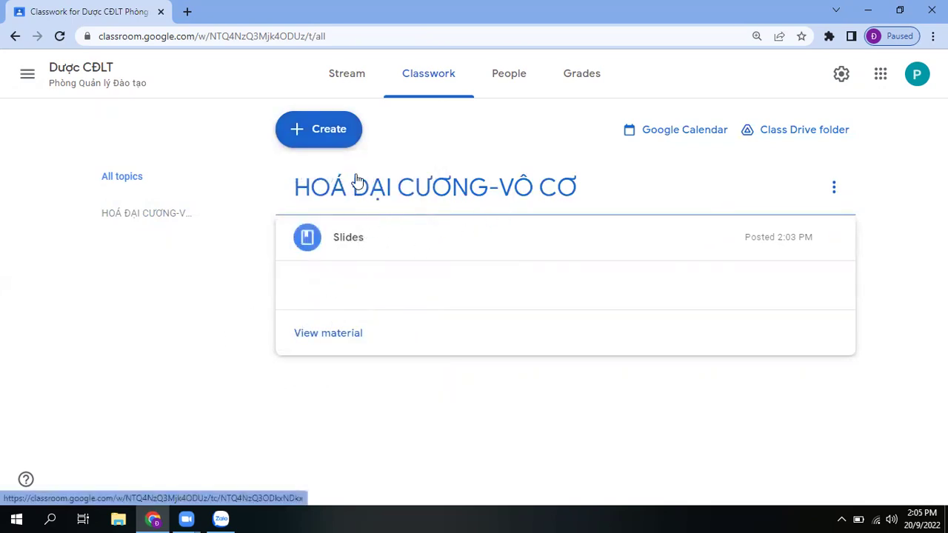
left_click(434, 70)
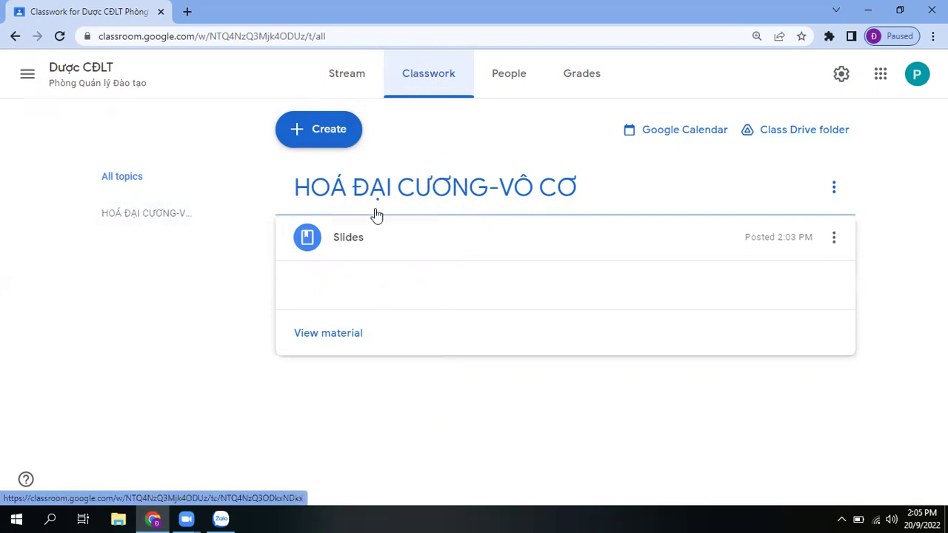
Step: Examine the class stream and its announcement form, then cancel the empty announcement
left_click(349, 78)
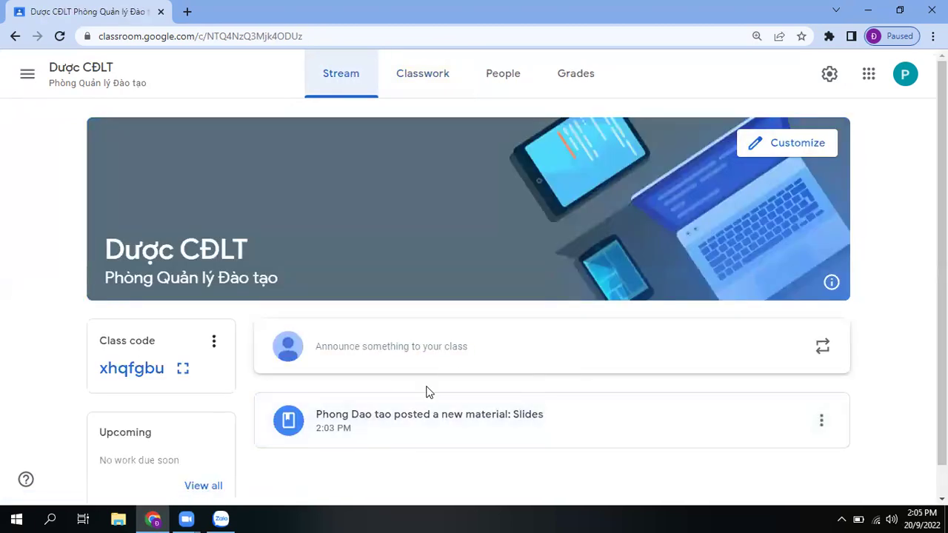
scroll(428, 391, "down", 1)
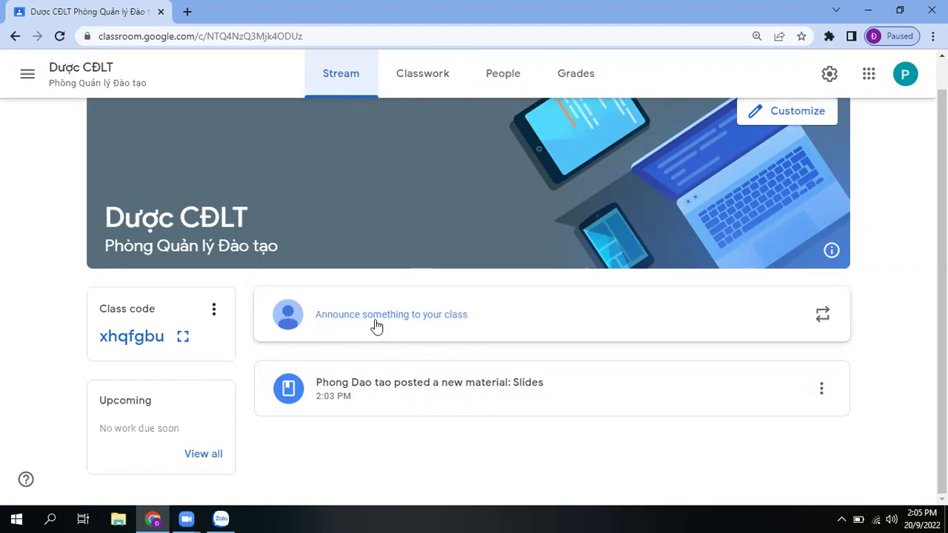
left_click(444, 334)
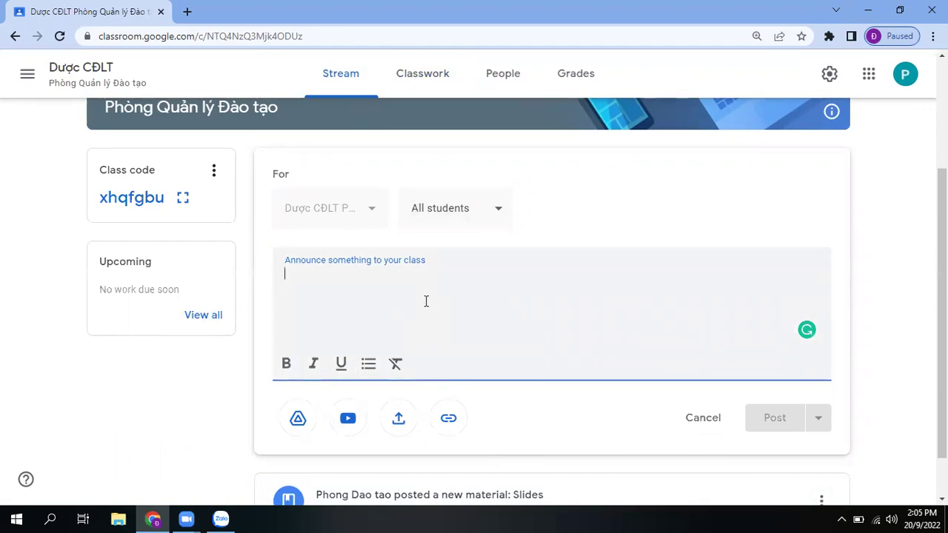
scroll(426, 301, "up", 3)
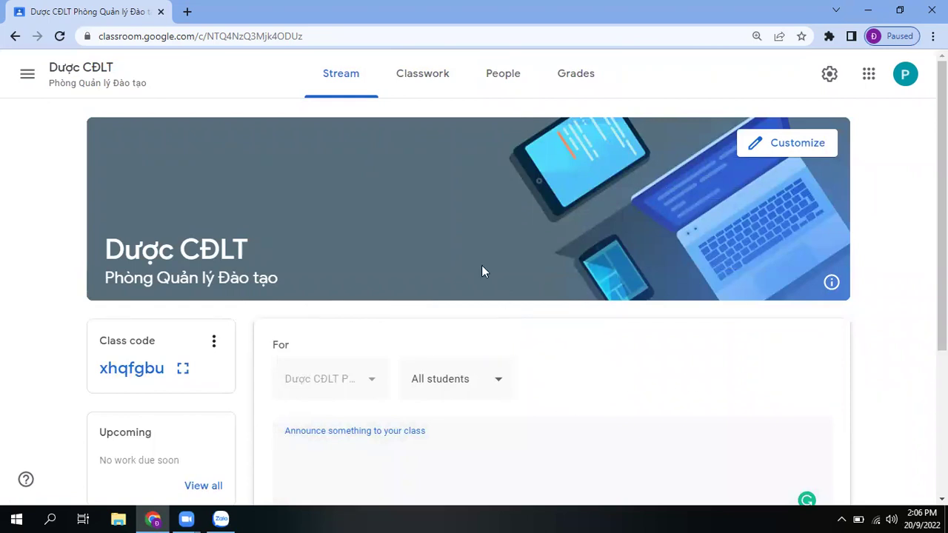
left_click(501, 79)
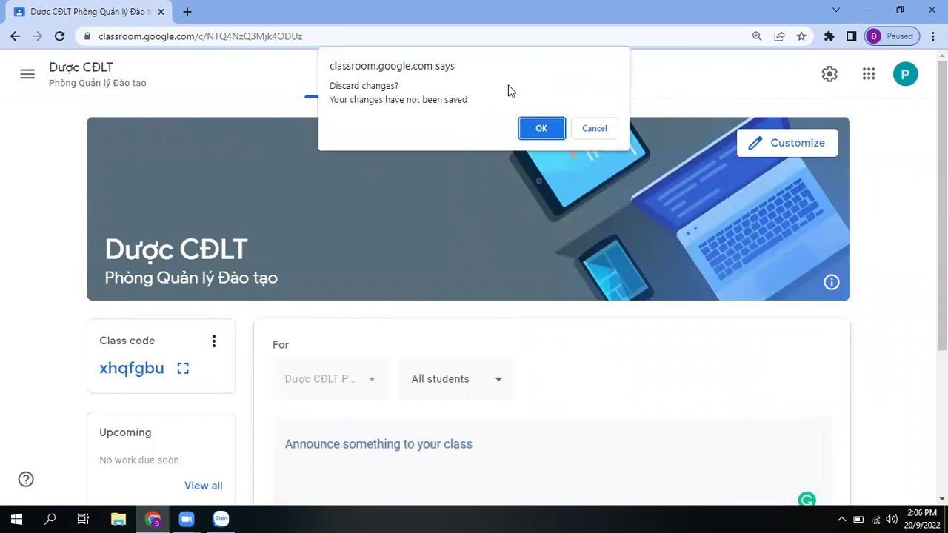
left_click(586, 132)
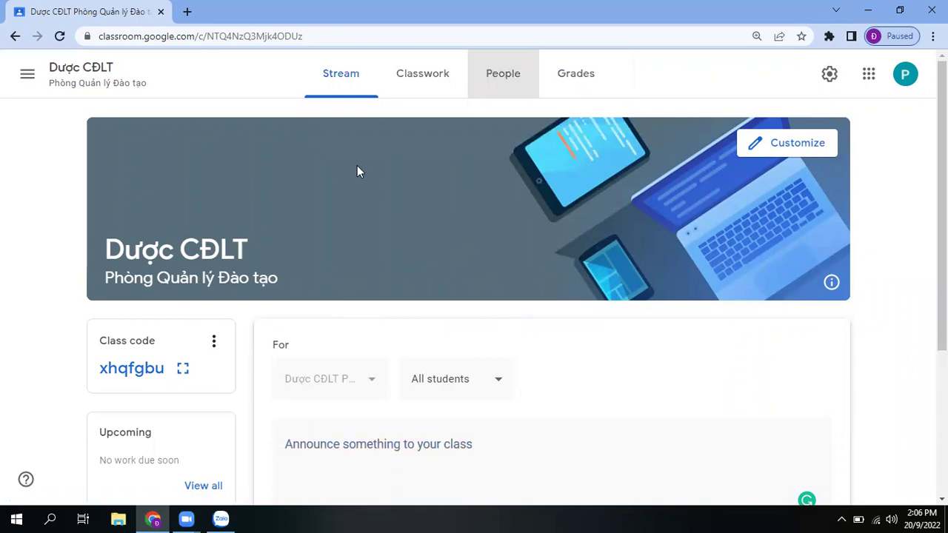
left_click(444, 423)
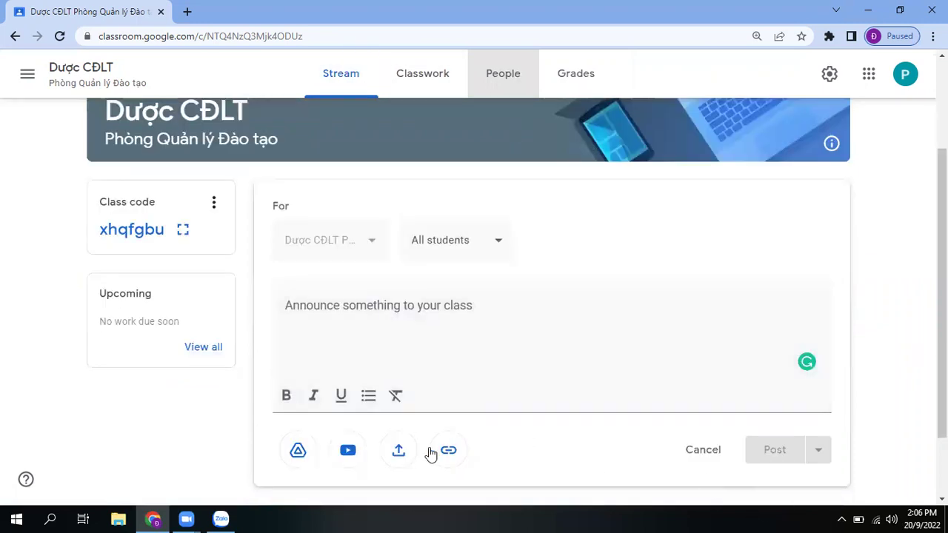
left_click(704, 451)
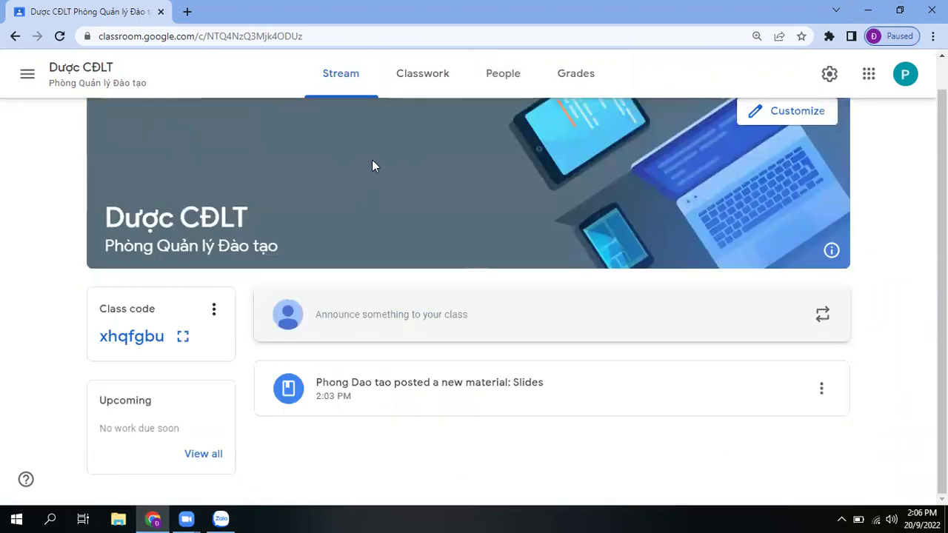
Step: Review the posted classwork and the class's list of teachers, and return to the class stream
left_click(419, 83)
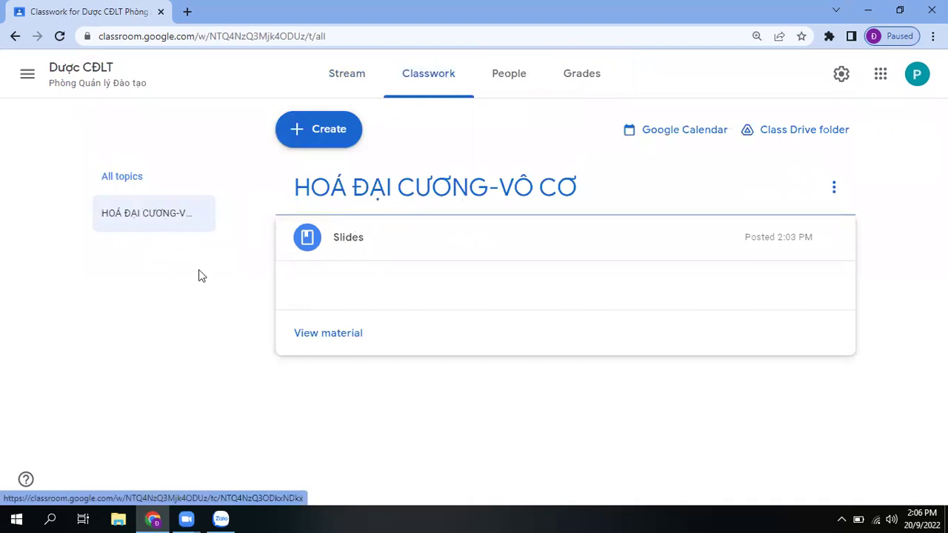
left_click(517, 77)
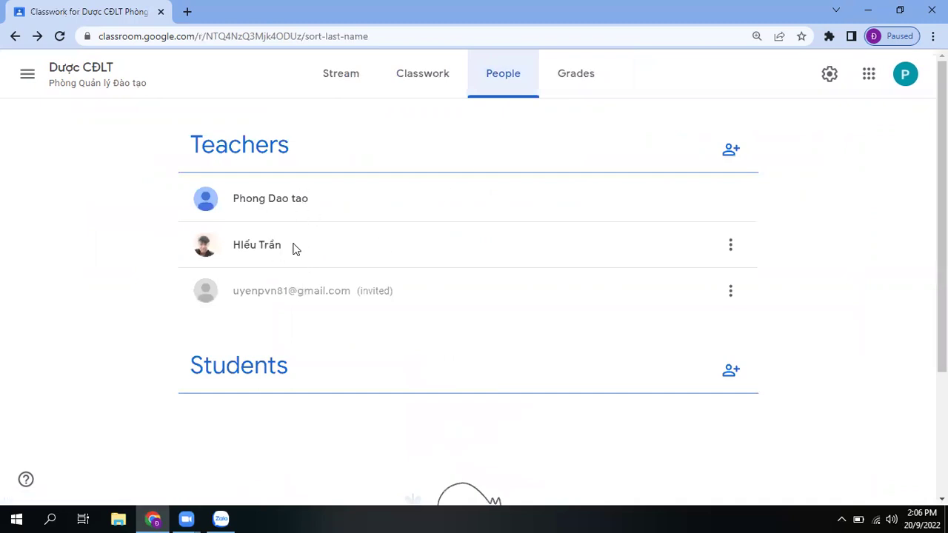
left_click_drag(289, 248, 229, 253)
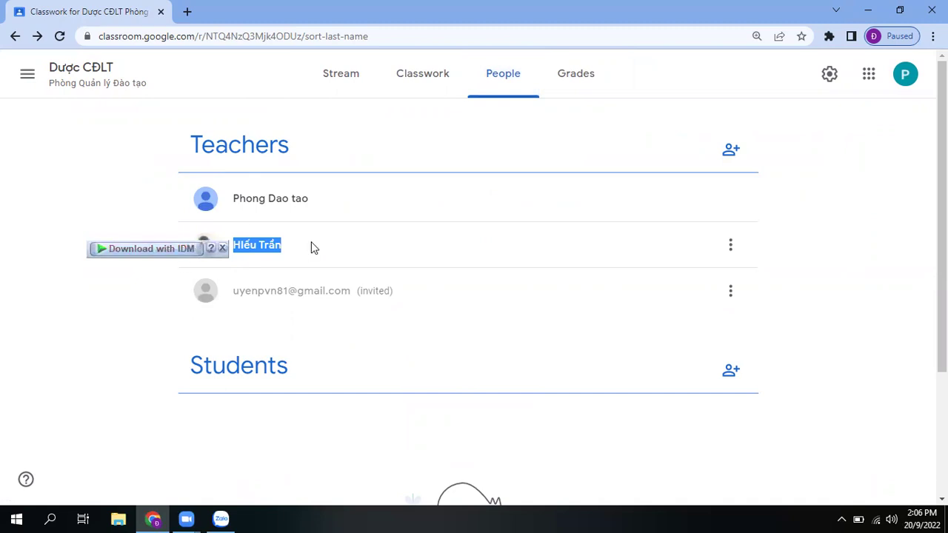
left_click(413, 80)
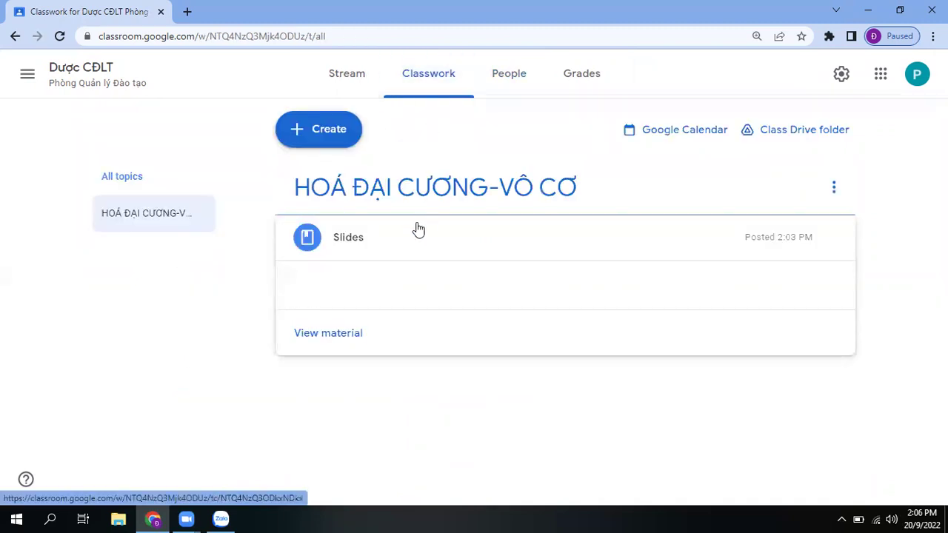
left_click(346, 83)
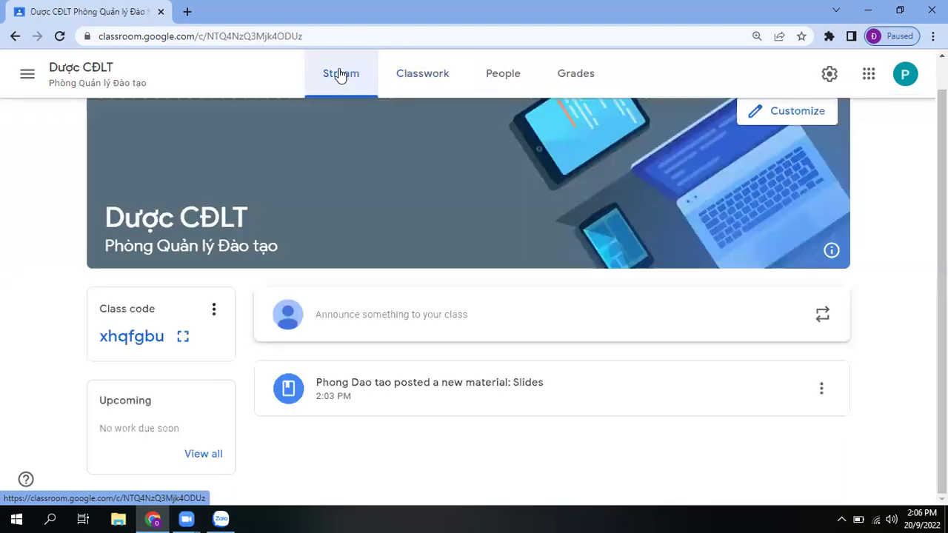
left_click(435, 317)
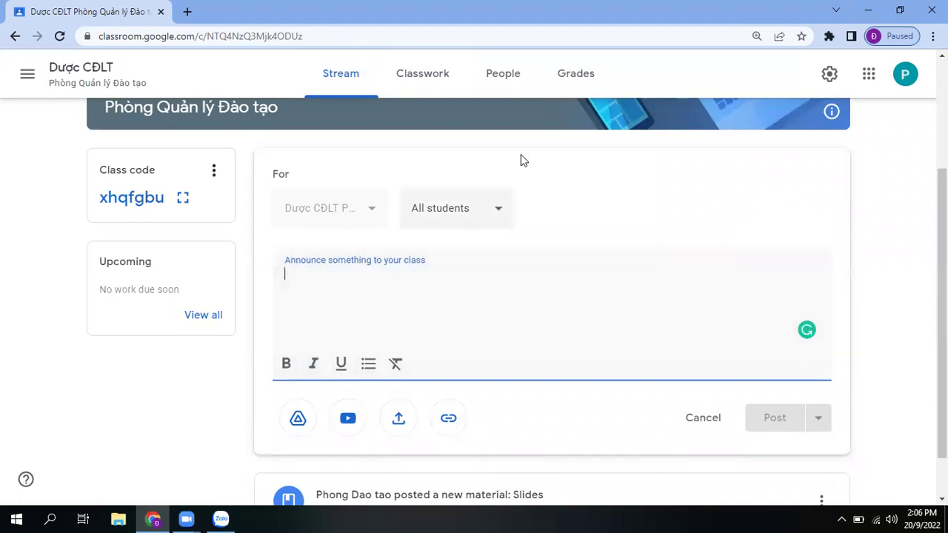
left_click(505, 75)
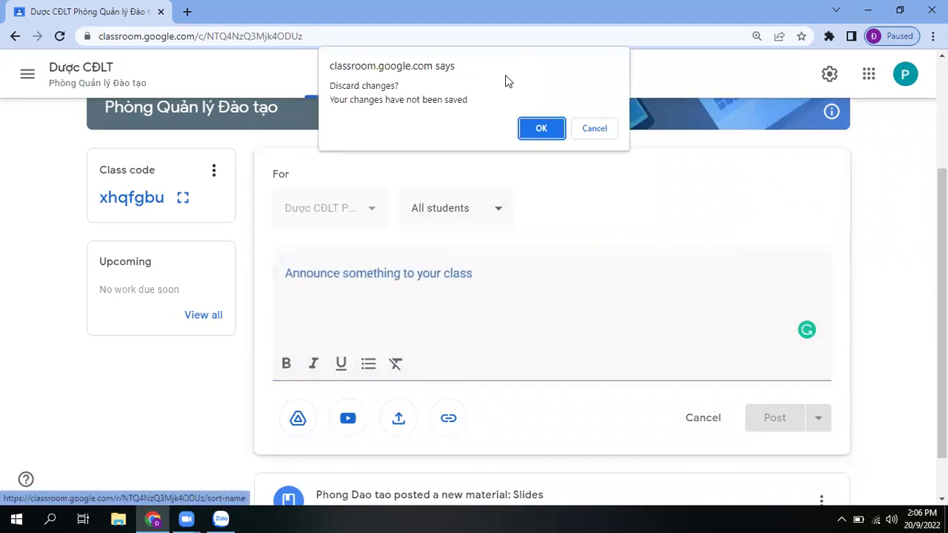
left_click(608, 131)
left_click(711, 422)
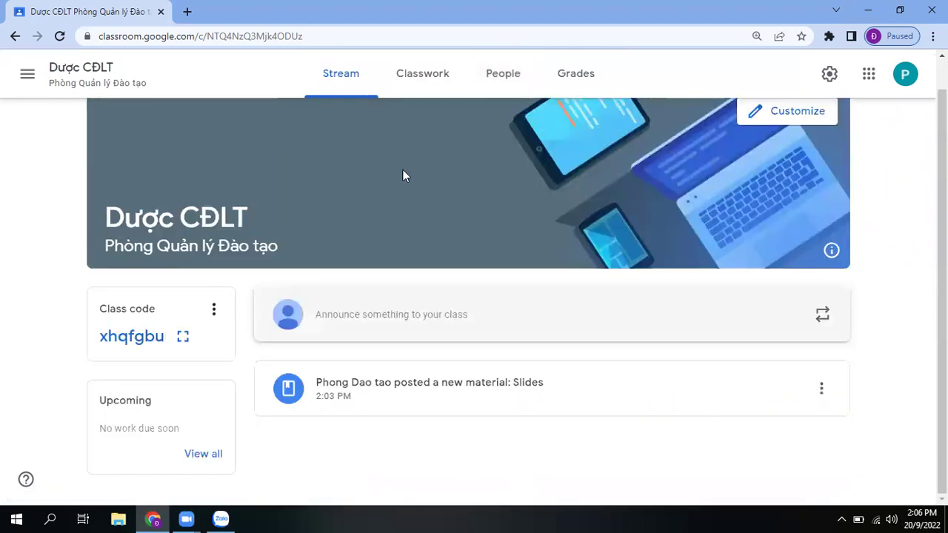
Step: Review the class's people page, covering both the teachers list and the students section
left_click(504, 85)
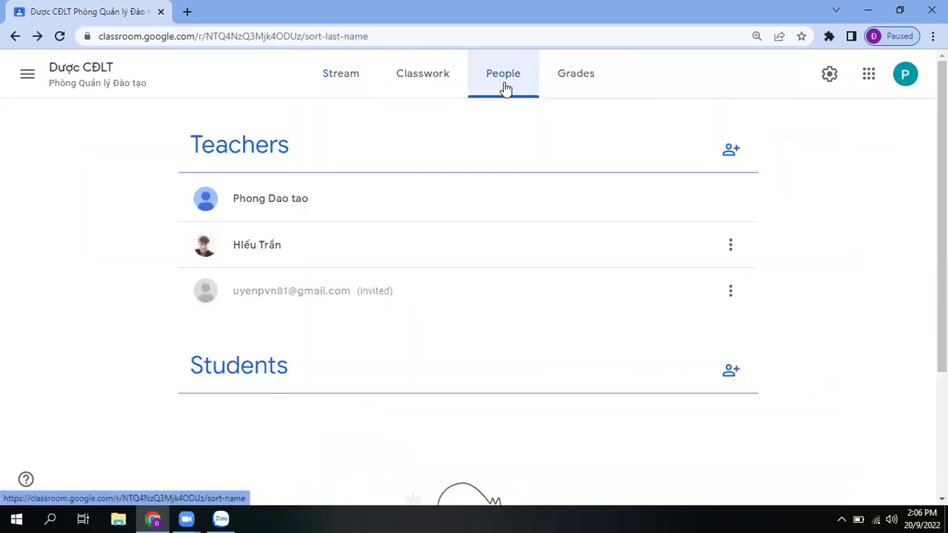
scroll(244, 402, "down", 2)
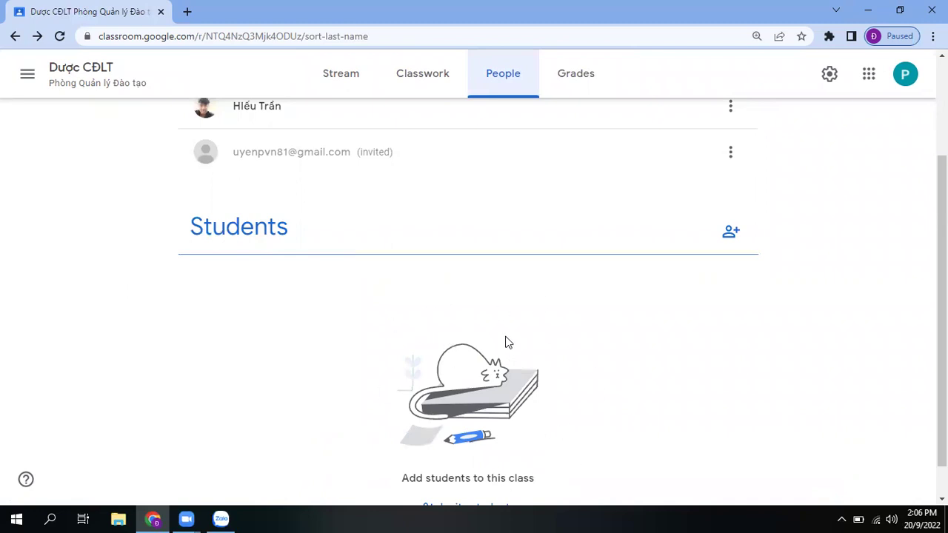
scroll(517, 319, "up", 2)
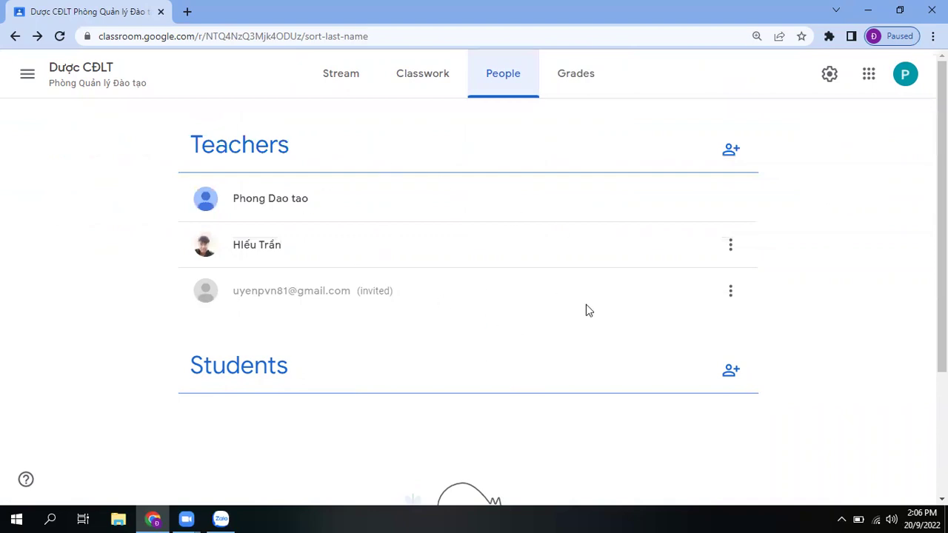